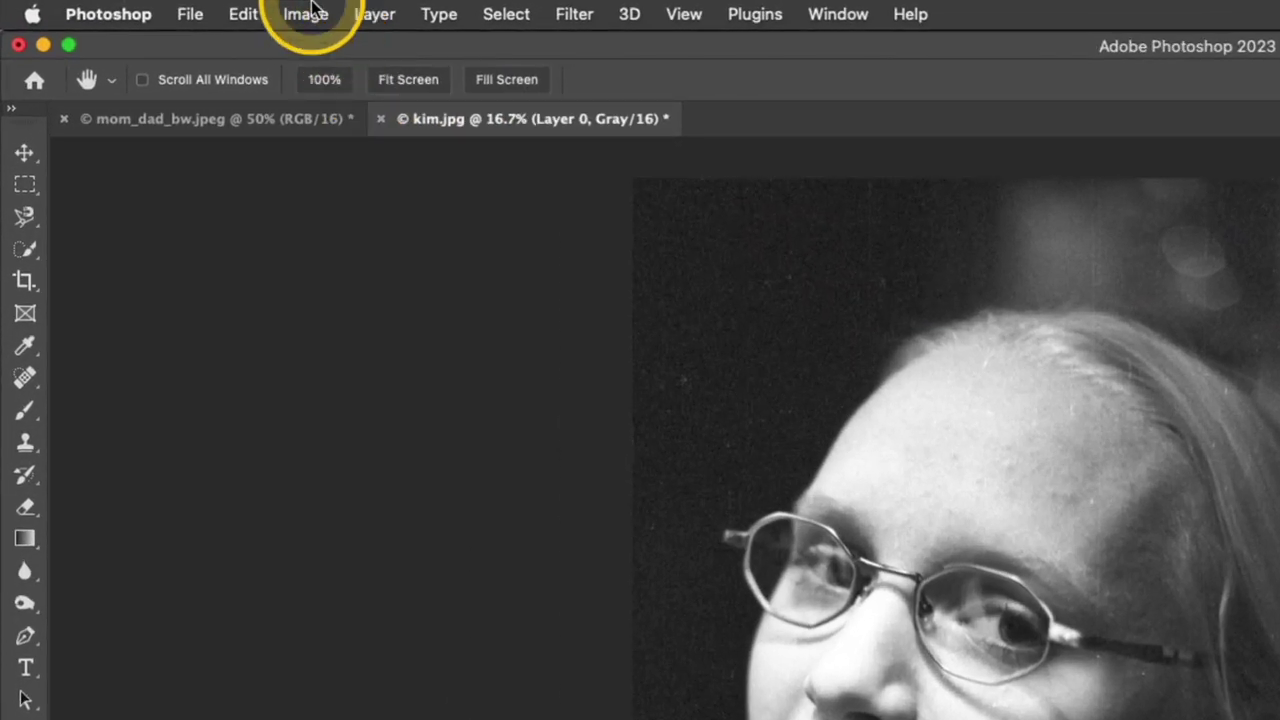
# - Switch kim.jpg's image mode to RGB Color, then launch Filter > Neural Filters
pyautogui.click(313, 10)
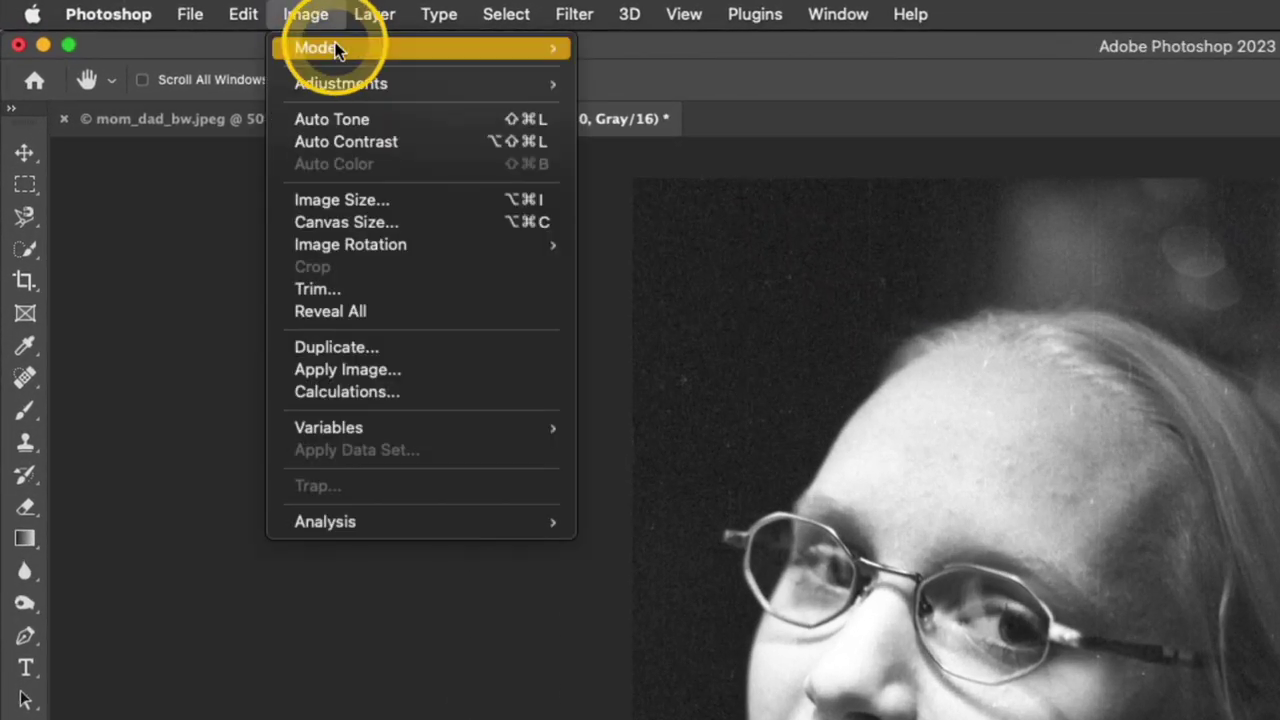
pyautogui.moveTo(310, 45)
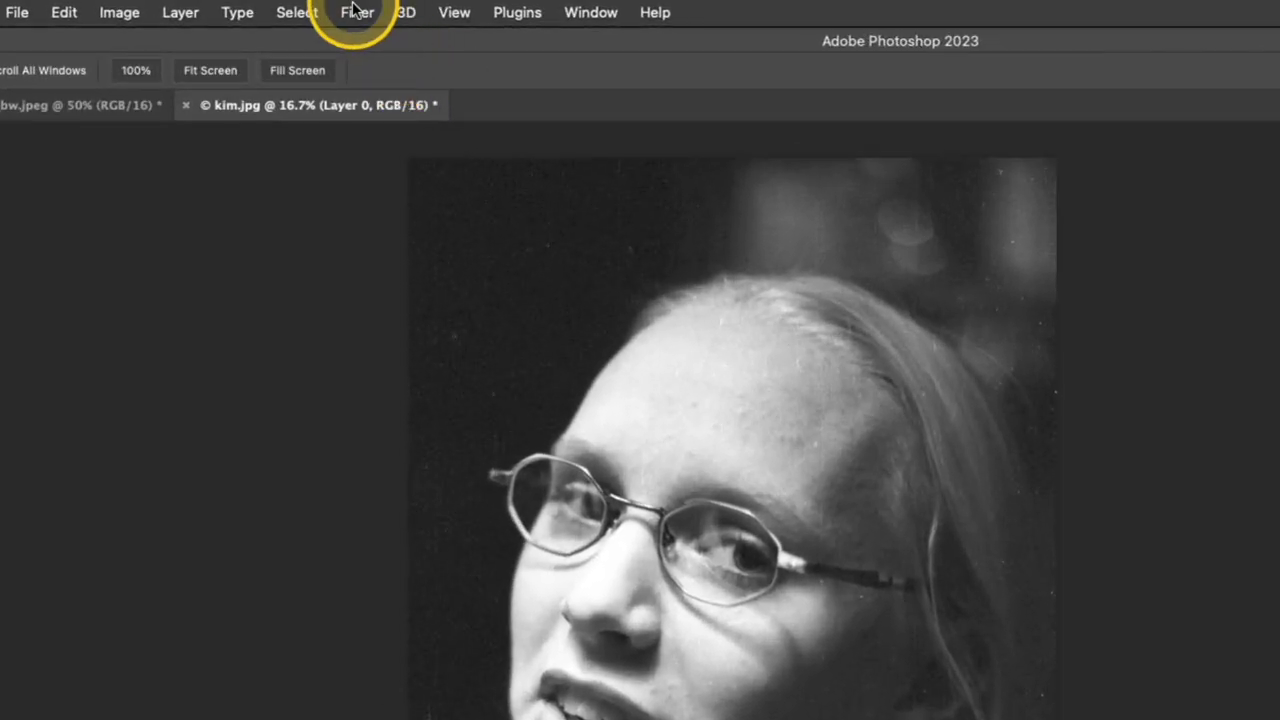
pyautogui.click(357, 12)
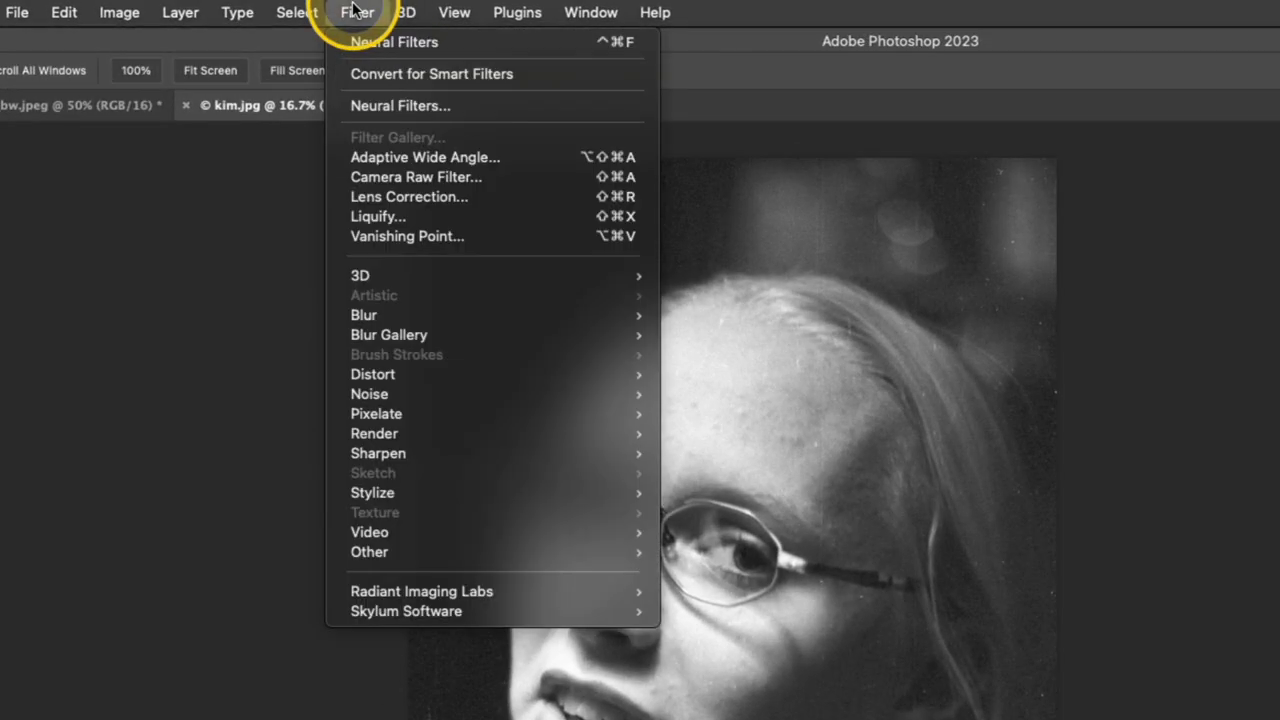
pyautogui.click(496, 110)
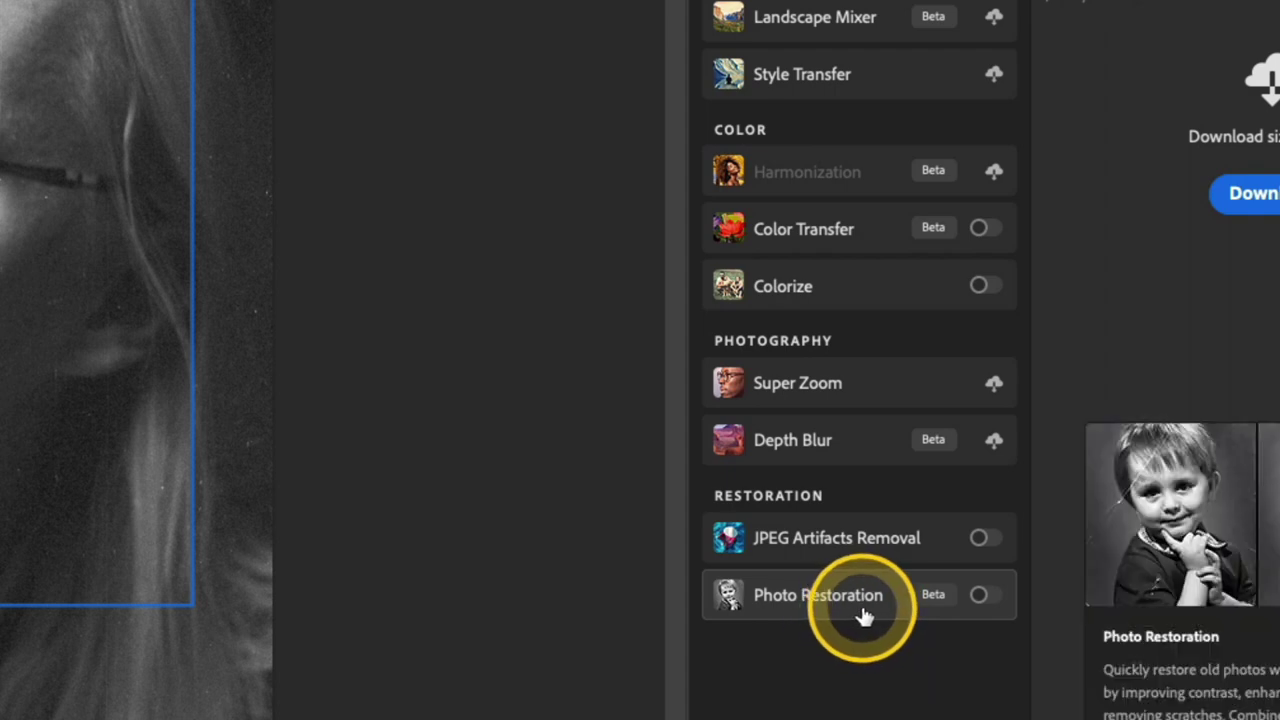
pyautogui.click(995, 445)
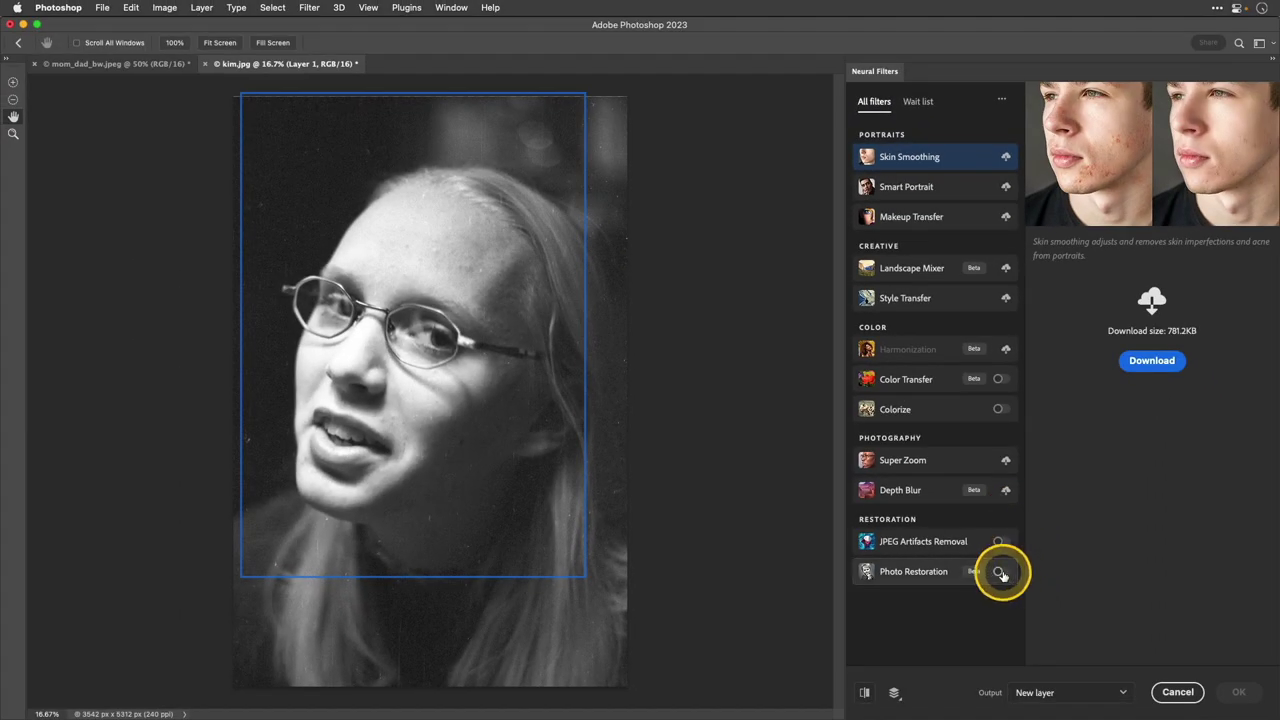
# - Enable Photo Restoration with Scratch reduction 99 and Enhance face 23, showing its Adjustments
pyautogui.click(1000, 572)
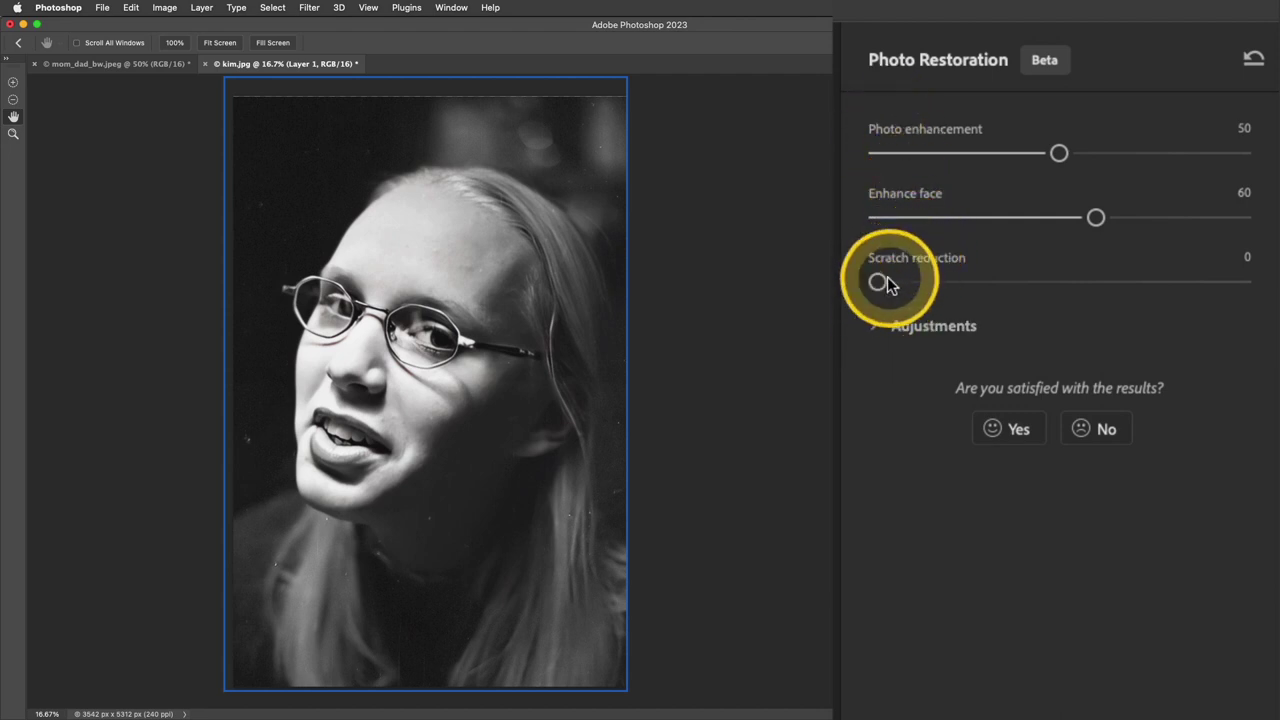
pyautogui.moveTo(881, 285); pyautogui.dragTo(1247, 290)
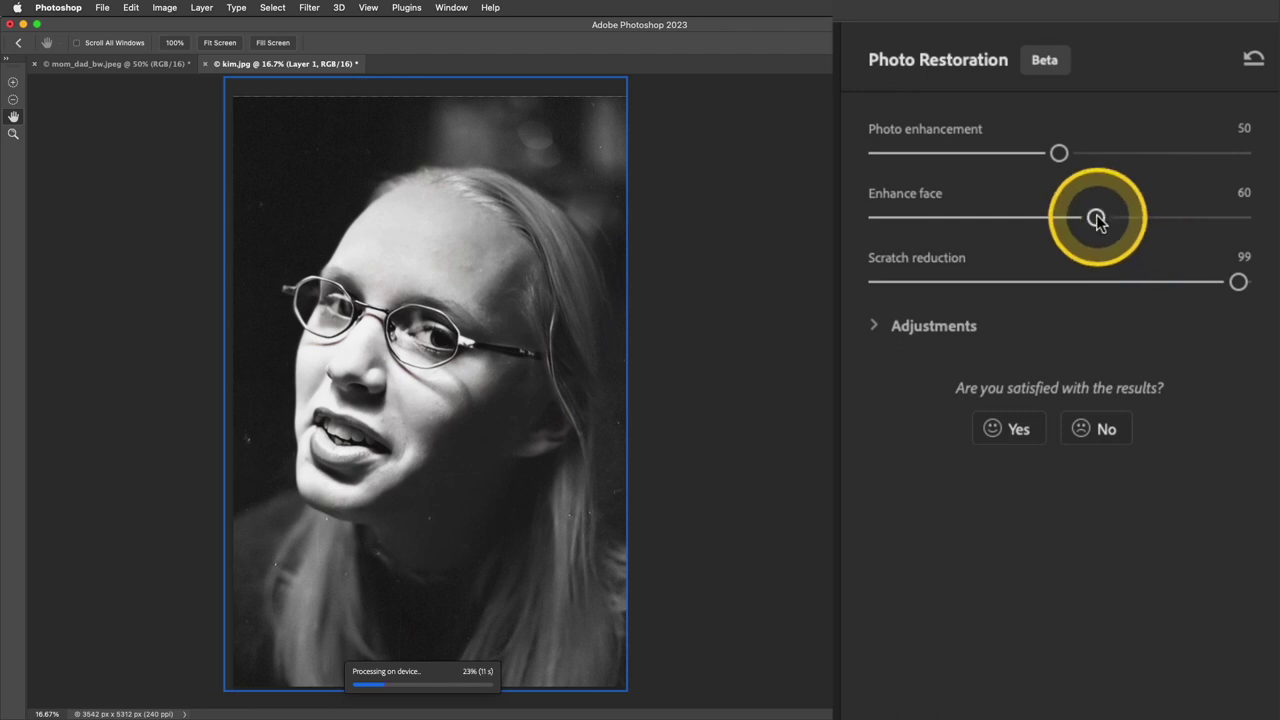
pyautogui.moveTo(1097, 219); pyautogui.dragTo(958, 225)
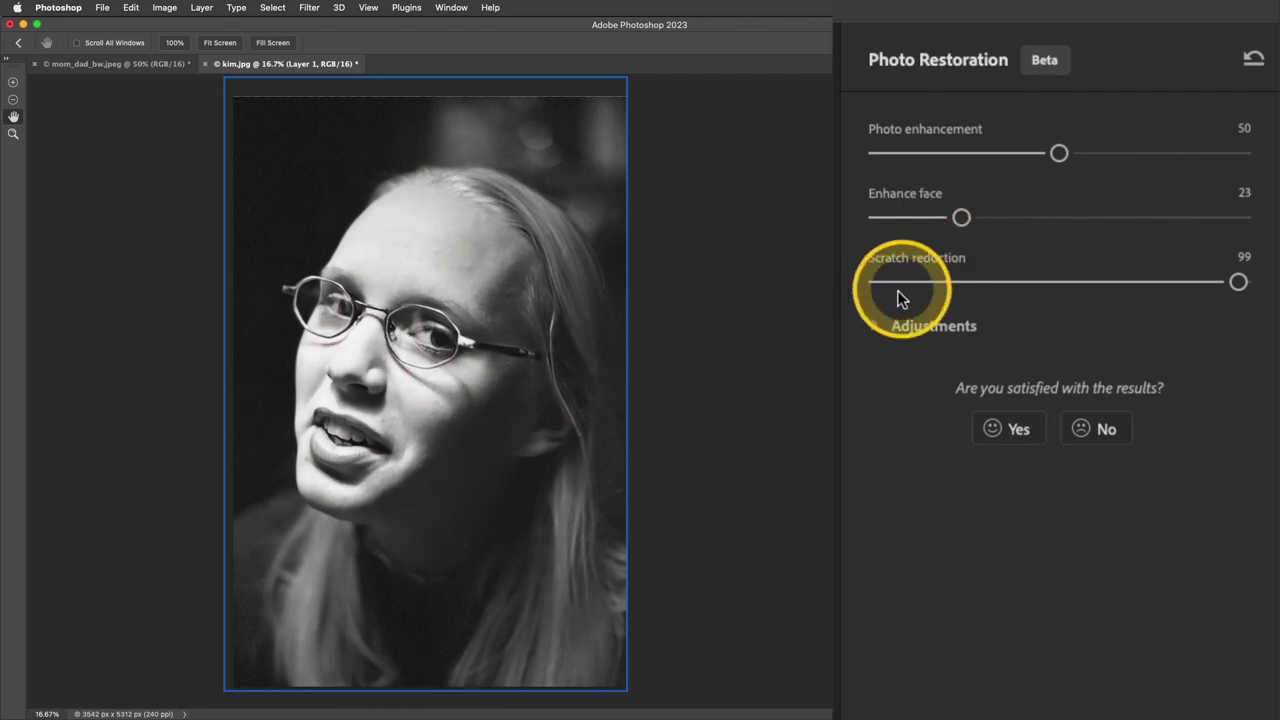
pyautogui.click(874, 330)
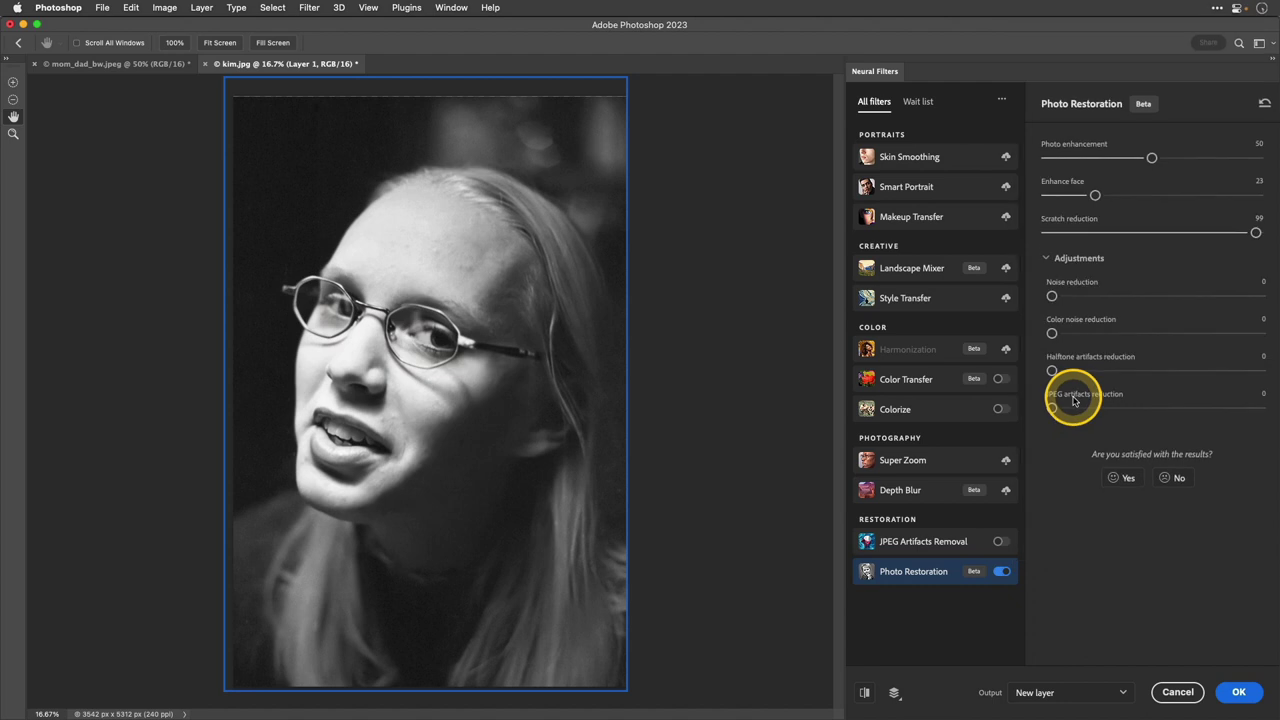
# - Turn on Colorize with Auto color image and add a focal point on the lower hair
pyautogui.click(1000, 410)
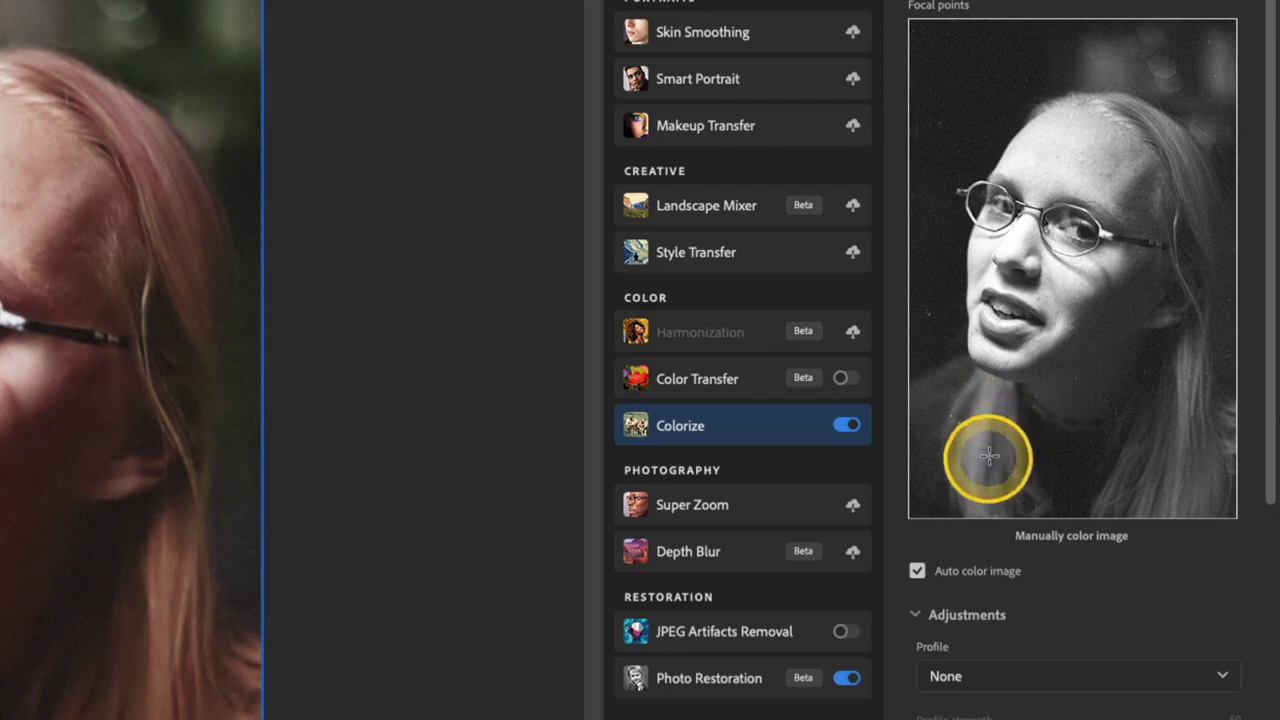
pyautogui.click(982, 434)
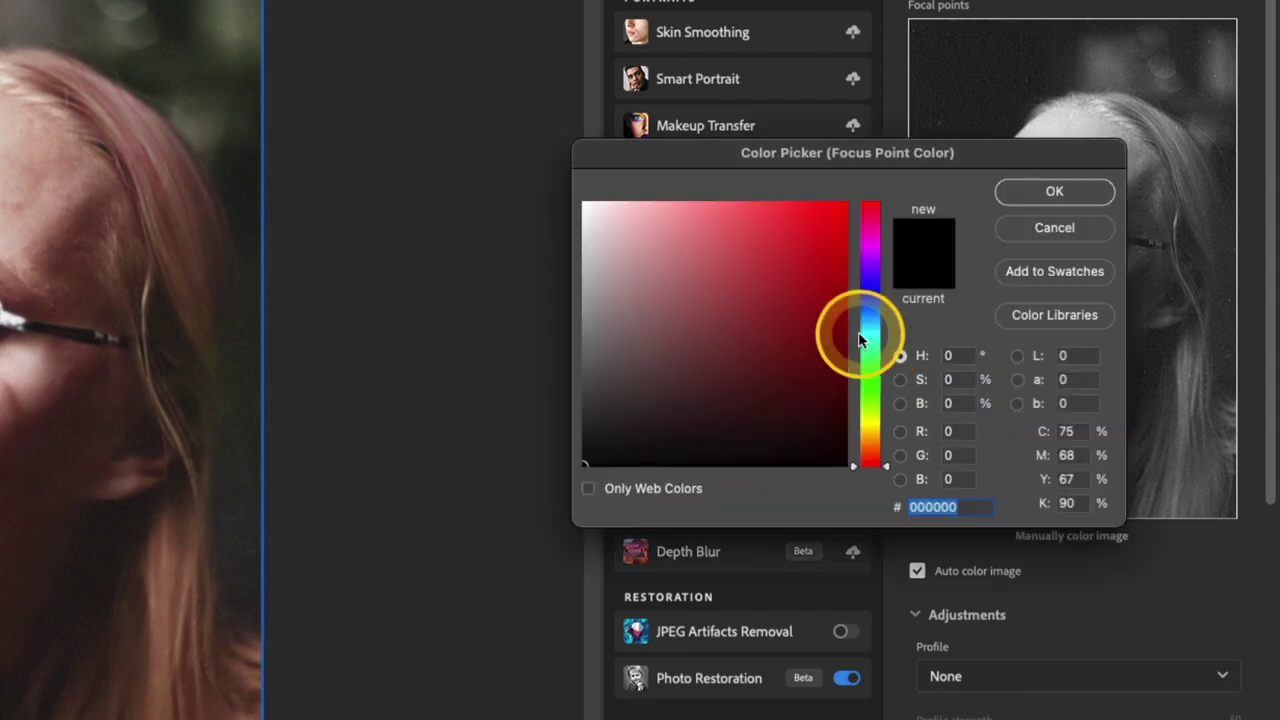
# - Give the lower-hair colour point a golden-brown colour and lower its strength
pyautogui.click(876, 420)
pyautogui.moveTo(878, 422); pyautogui.dragTo(877, 432)
pyautogui.click(788, 291)
pyautogui.moveTo(786, 289)
pyautogui.mouseDown()
pyautogui.moveTo(723, 277)
pyautogui.moveTo(717, 300)
pyautogui.moveTo(784, 321)
pyautogui.mouseUp()
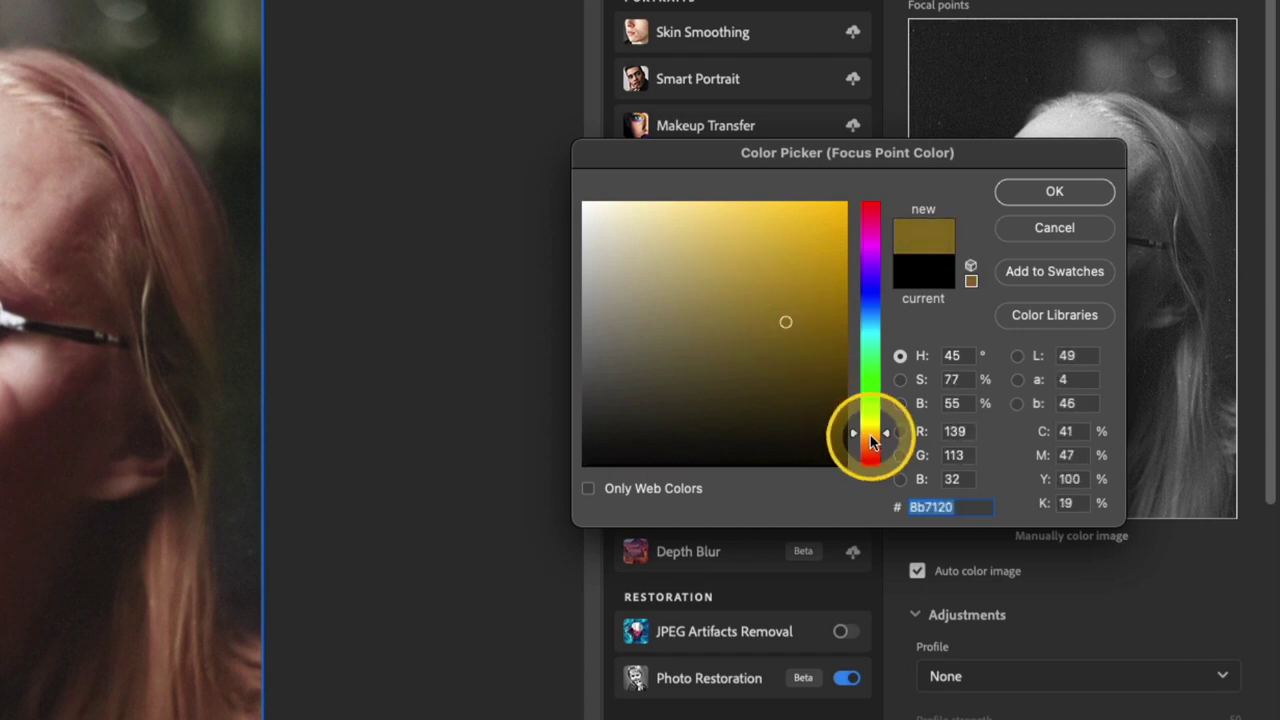
pyautogui.moveTo(866, 434); pyautogui.dragTo(873, 440)
pyautogui.moveTo(786, 322)
pyautogui.mouseDown()
pyautogui.moveTo(763, 337)
pyautogui.moveTo(763, 294)
pyautogui.moveTo(779, 295)
pyautogui.mouseUp()
pyautogui.click(1054, 191)
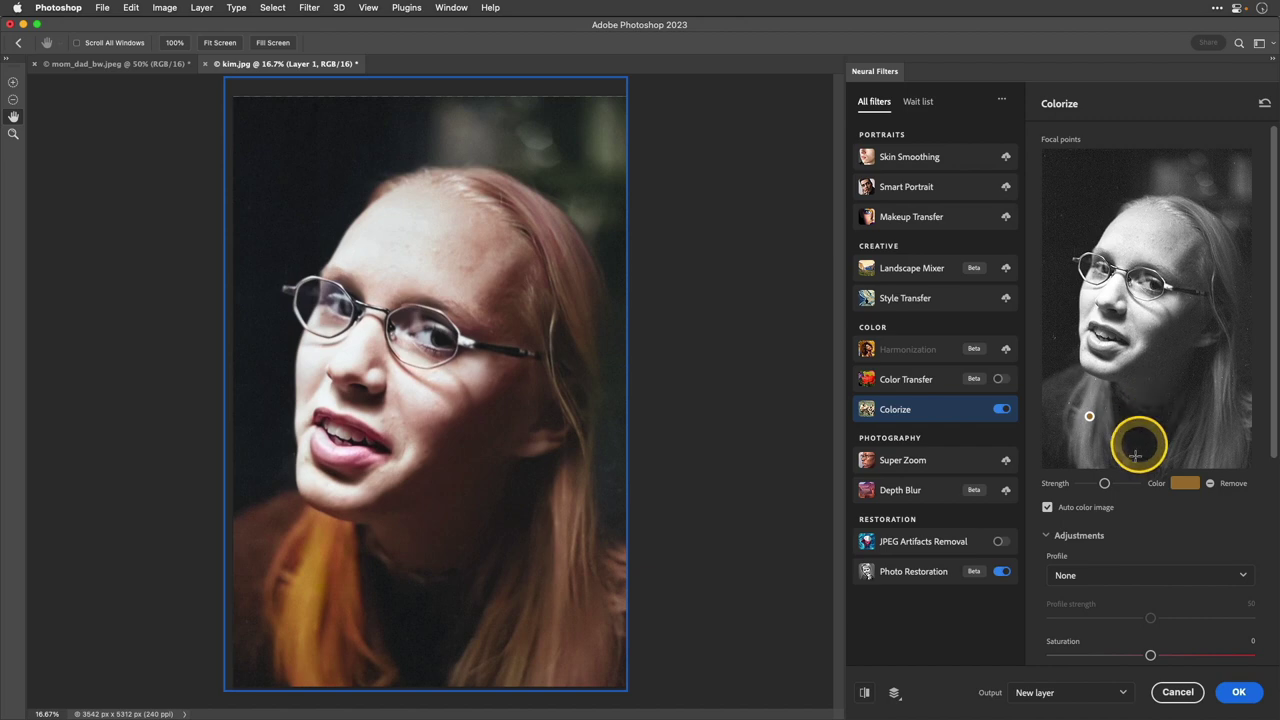
pyautogui.moveTo(1105, 484); pyautogui.dragTo(1086, 485)
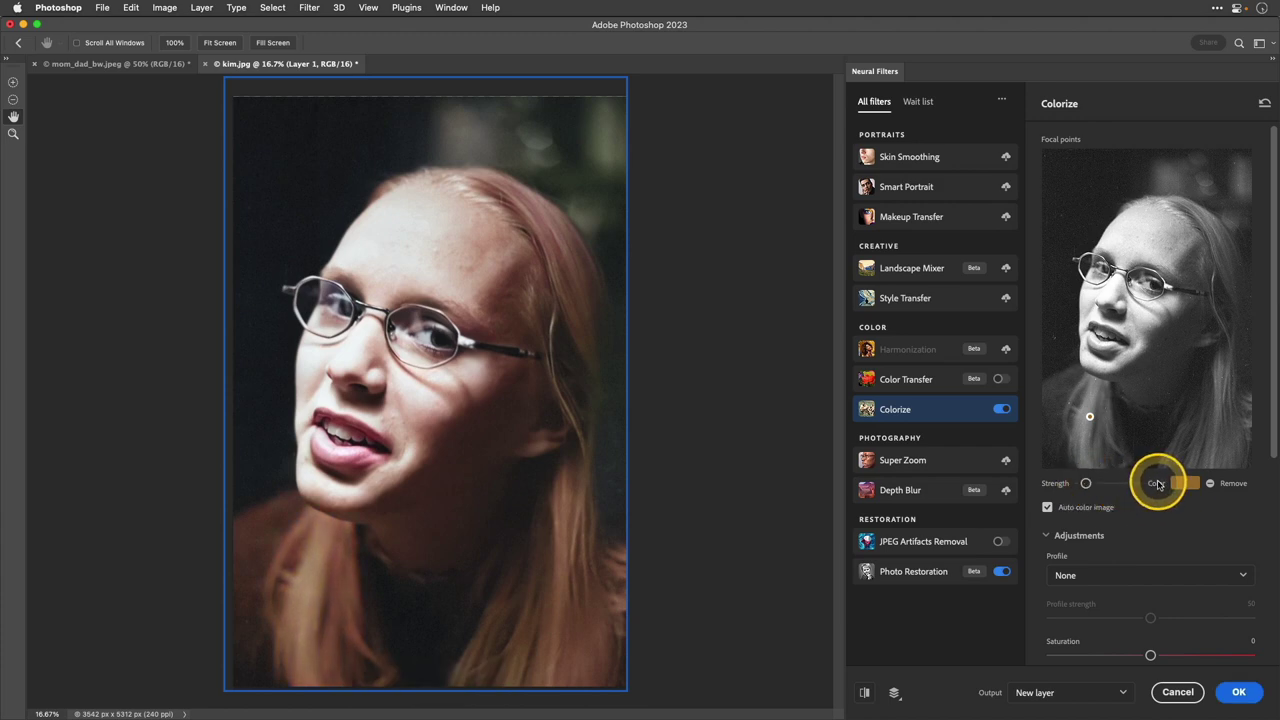
# - Add a second colour point on the upper hair and scroll down to the Output setting
pyautogui.click(1203, 217)
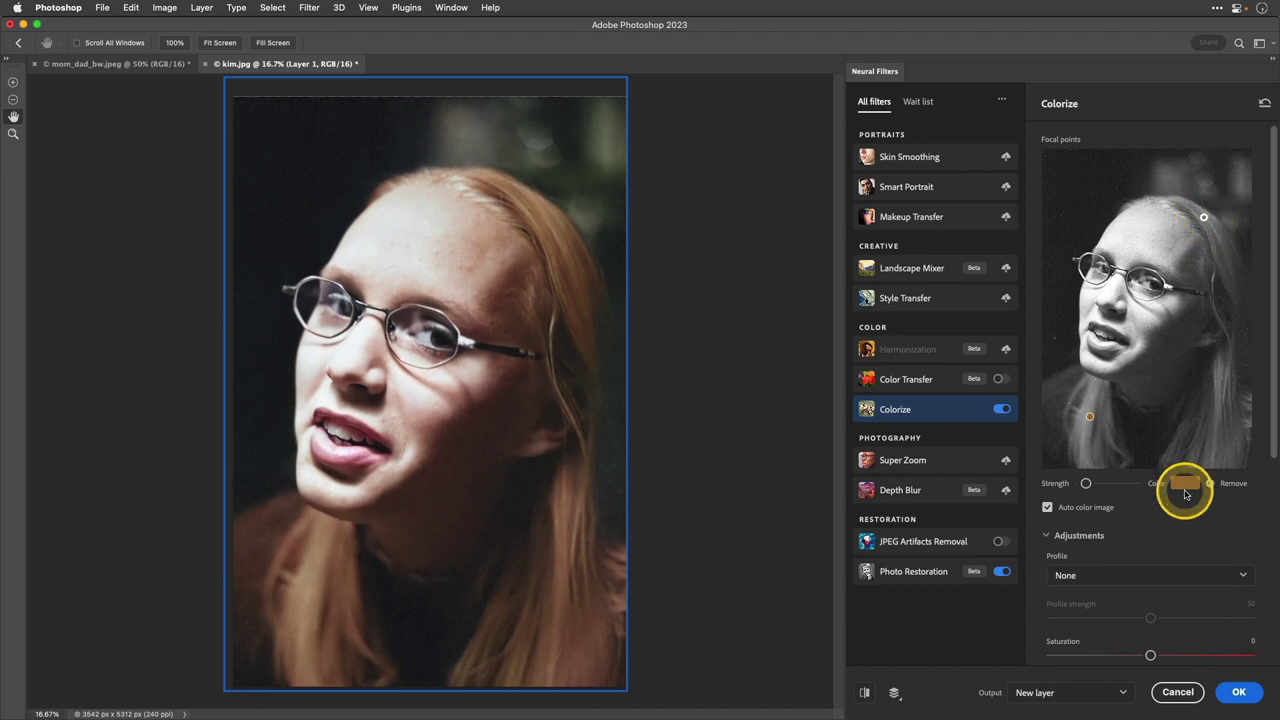
pyautogui.scroll(-5, 1185, 493)
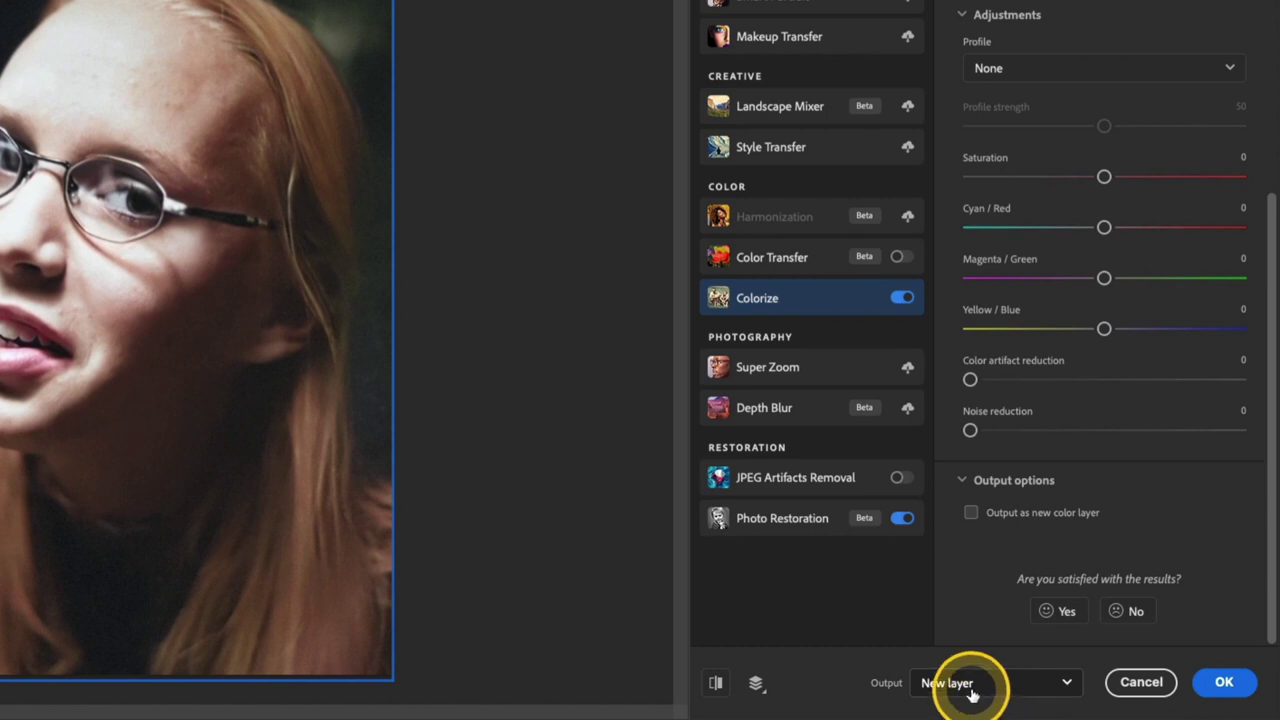
pyautogui.click(1068, 692)
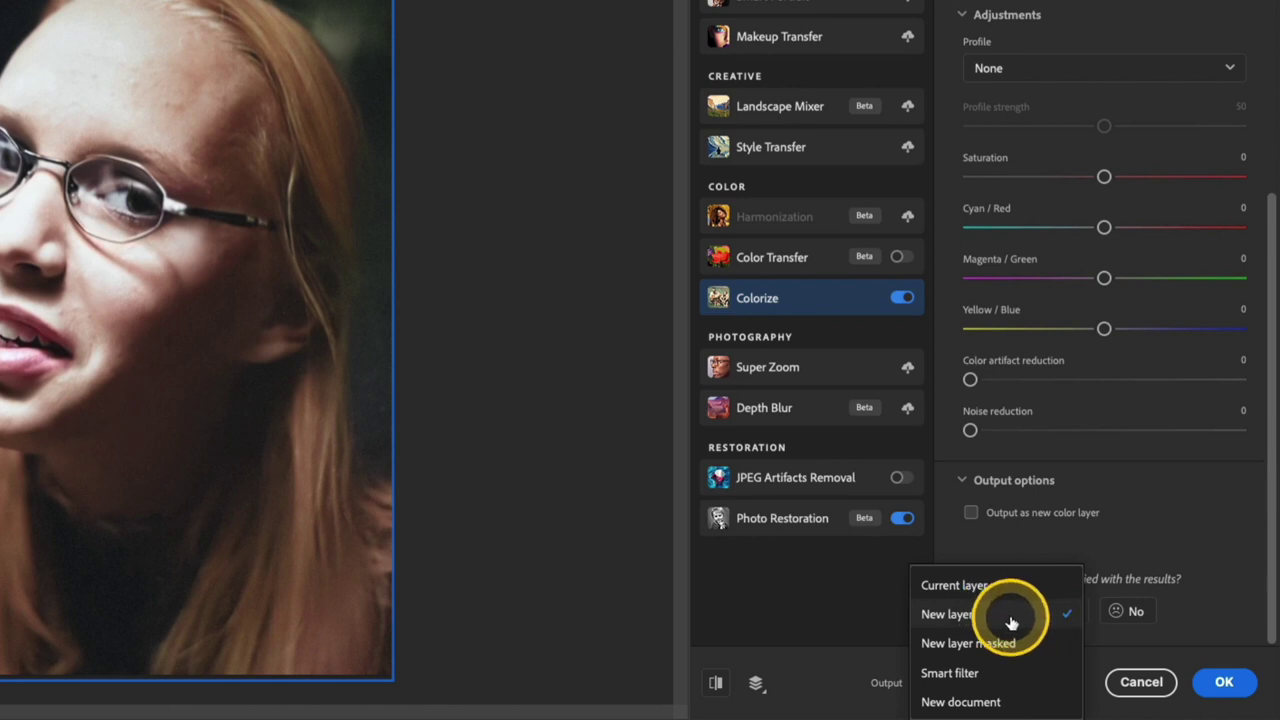
# - Output the neural filters as a Smart filter, apply them, and reopen the filter settings
pyautogui.click(1029, 680)
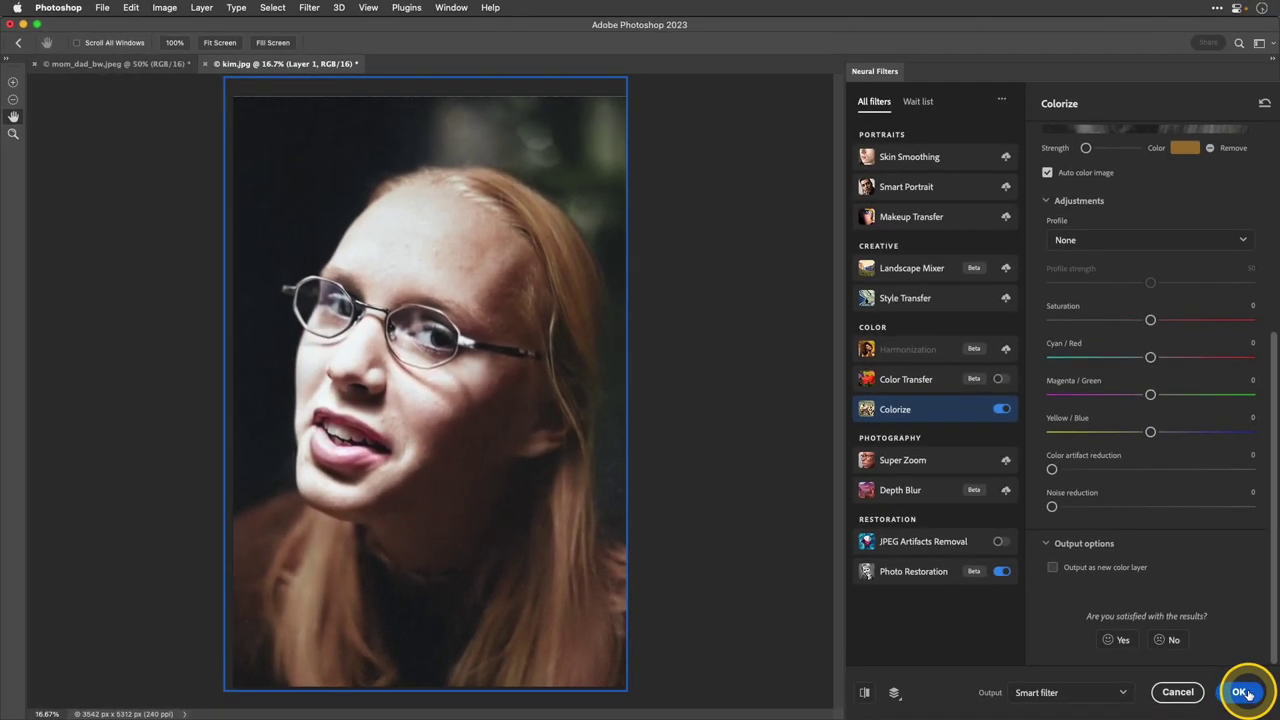
pyautogui.click(1224, 682)
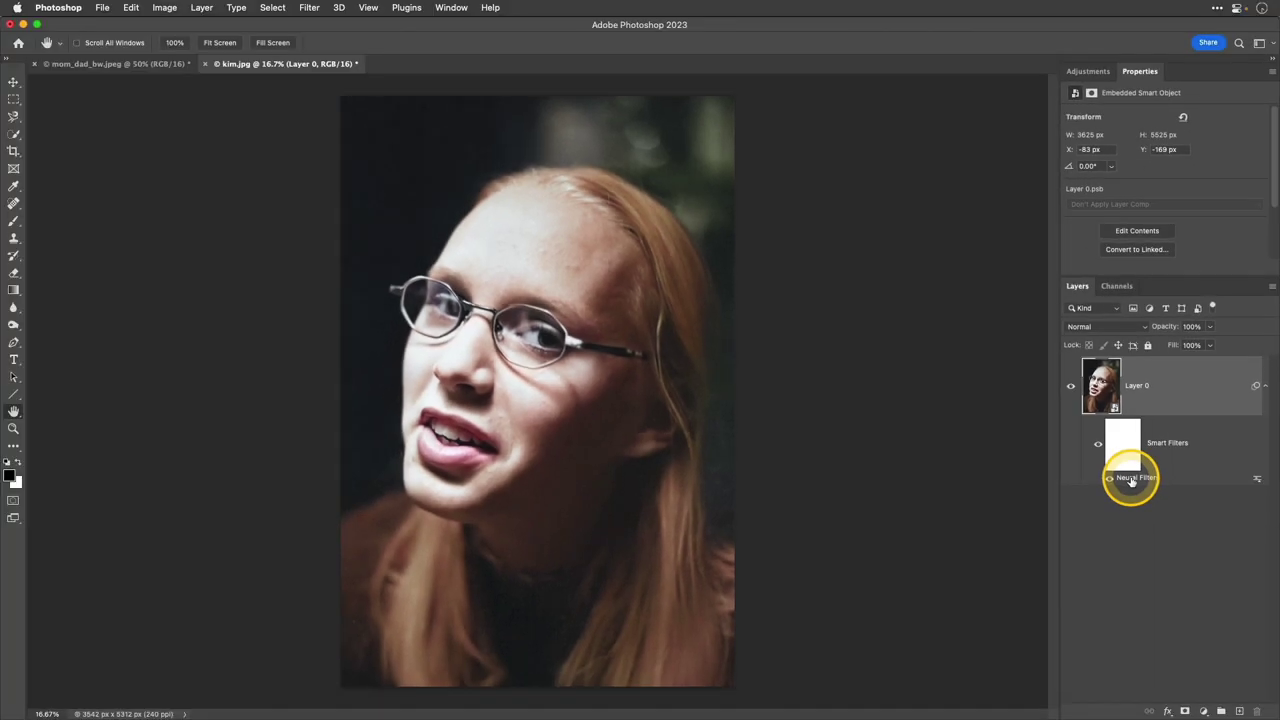
pyautogui.doubleClick(1131, 480)
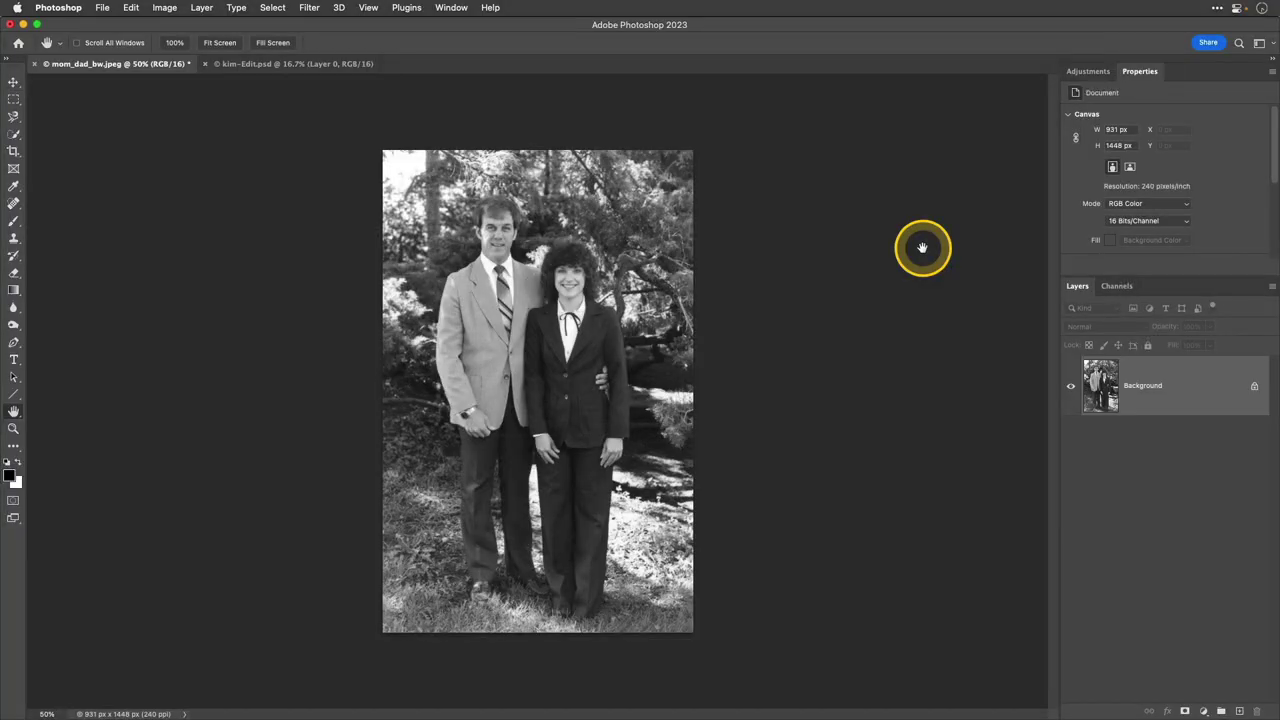
# - Confirm mom_dad_bw.jpeg is already RGB and launch Neural Filters for it
pyautogui.click(164, 7)
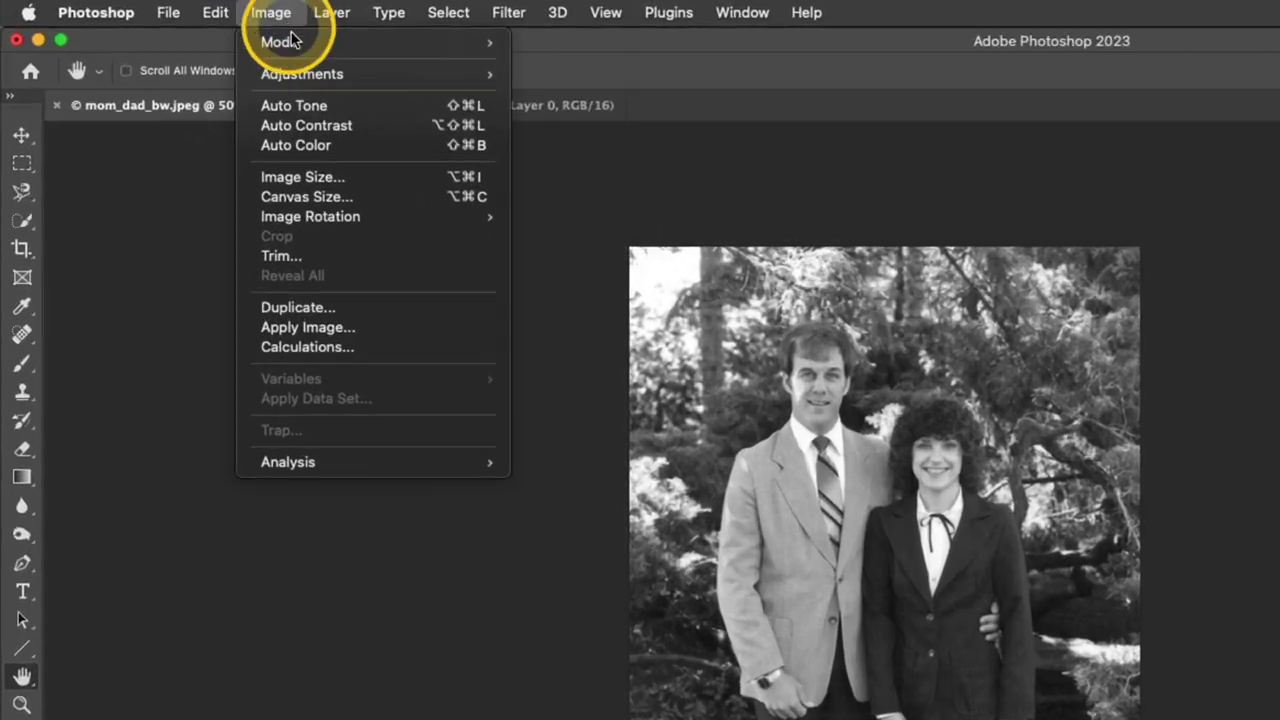
pyautogui.moveTo(297, 48)
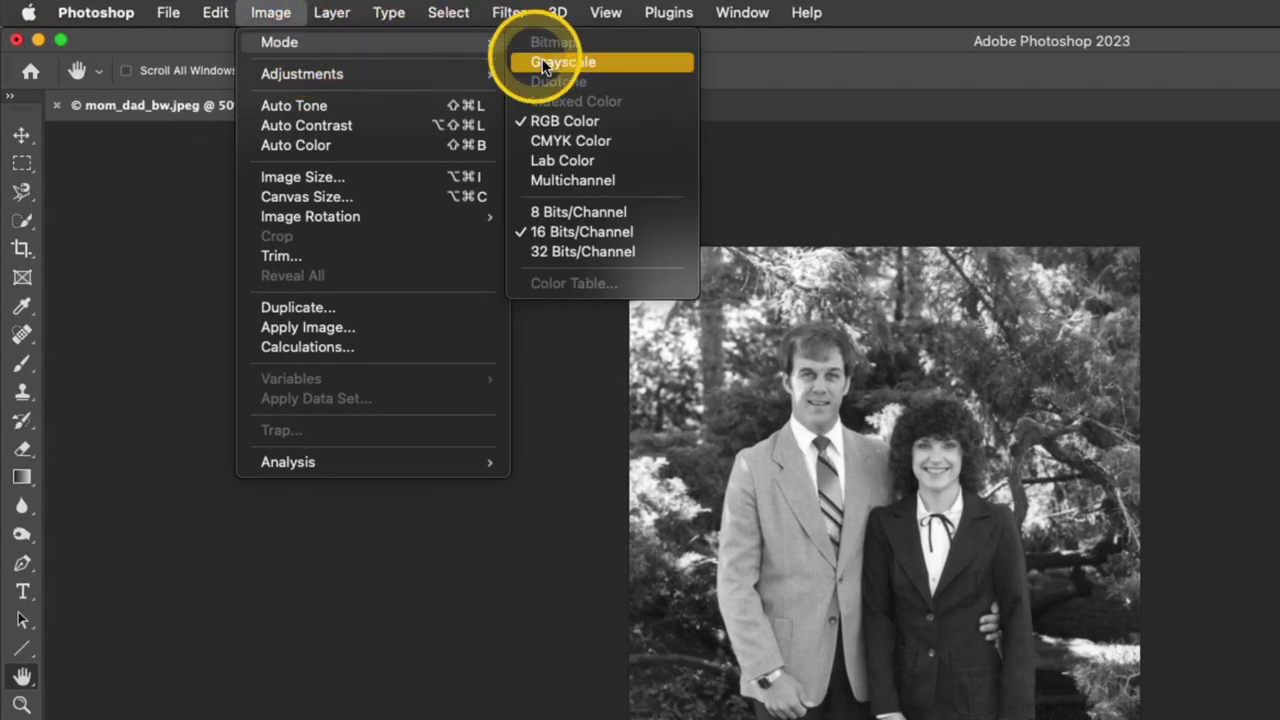
pyautogui.click(832, 74)
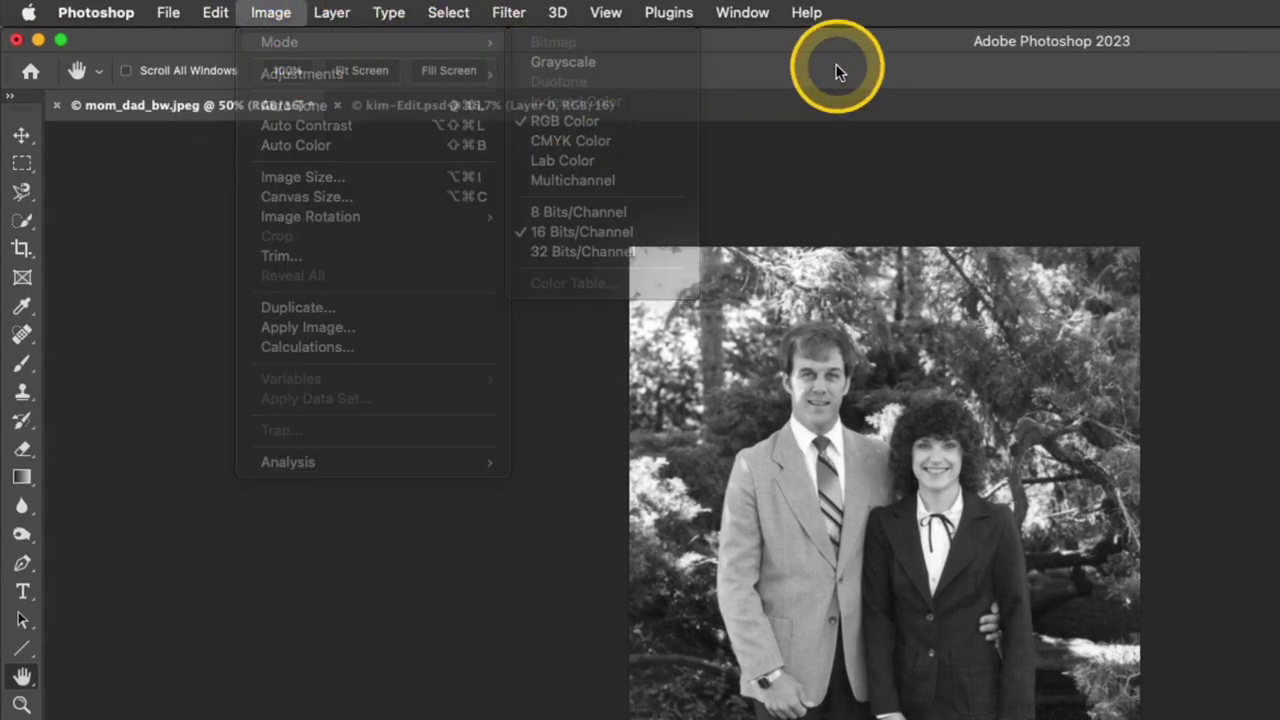
pyautogui.click(508, 12)
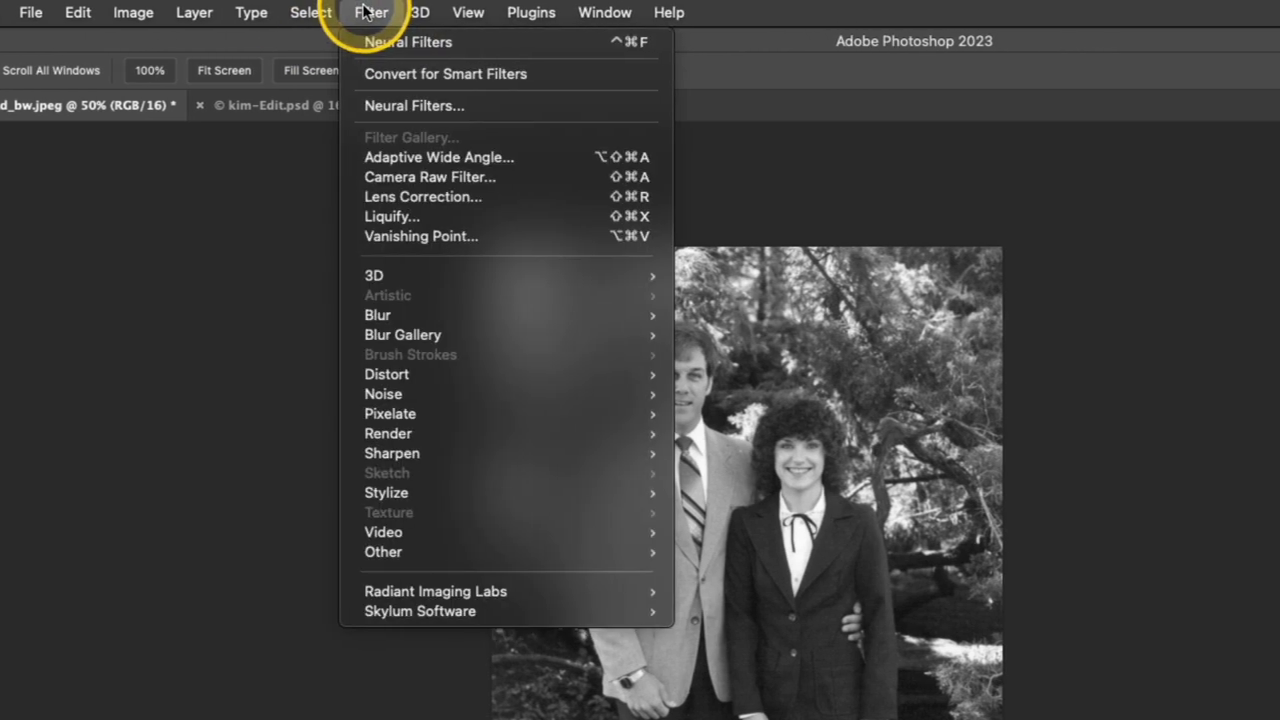
pyautogui.click(479, 108)
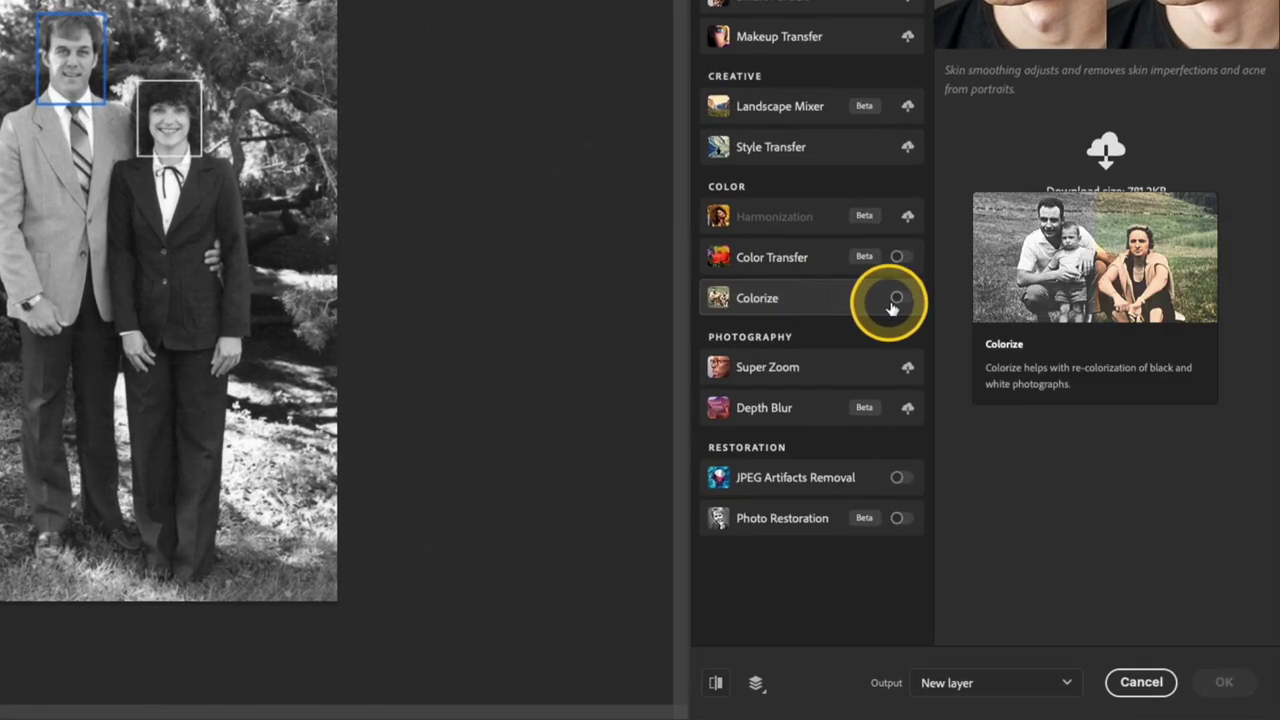
# - Turn on Colorize and set a grey-blue 60737b focal point on the man's jacket
pyautogui.click(899, 300)
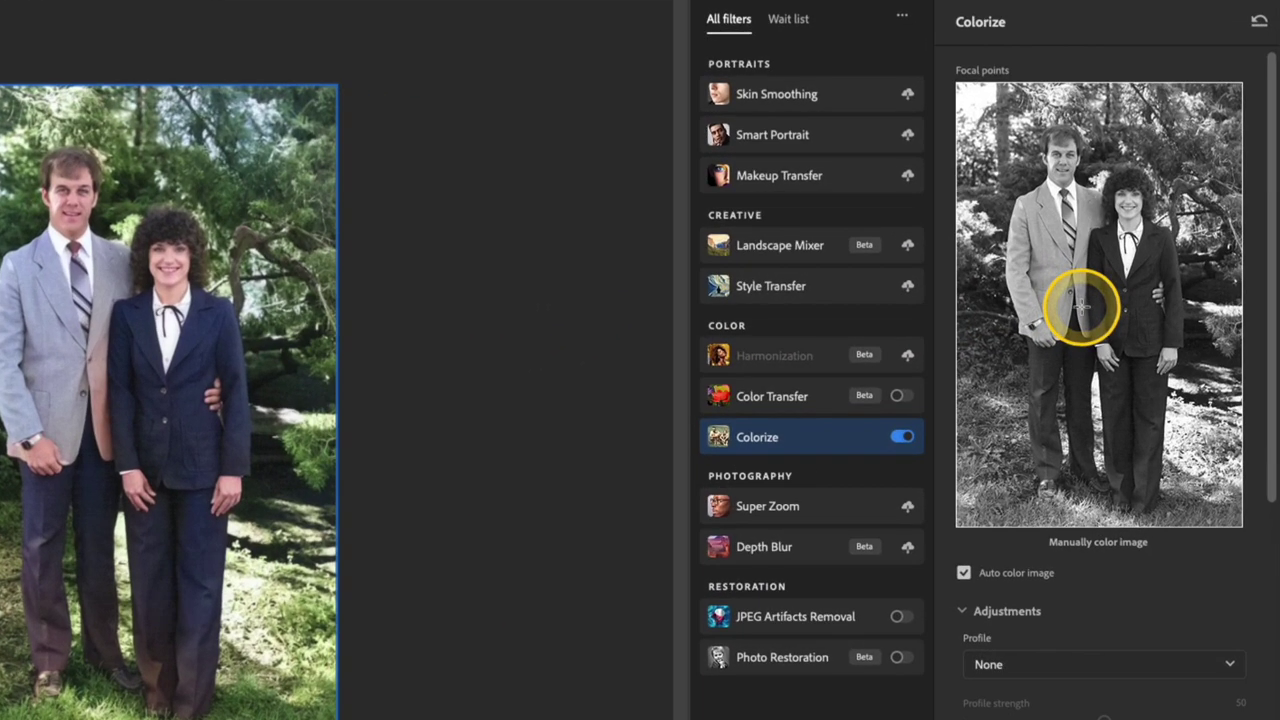
pyautogui.click(1081, 311)
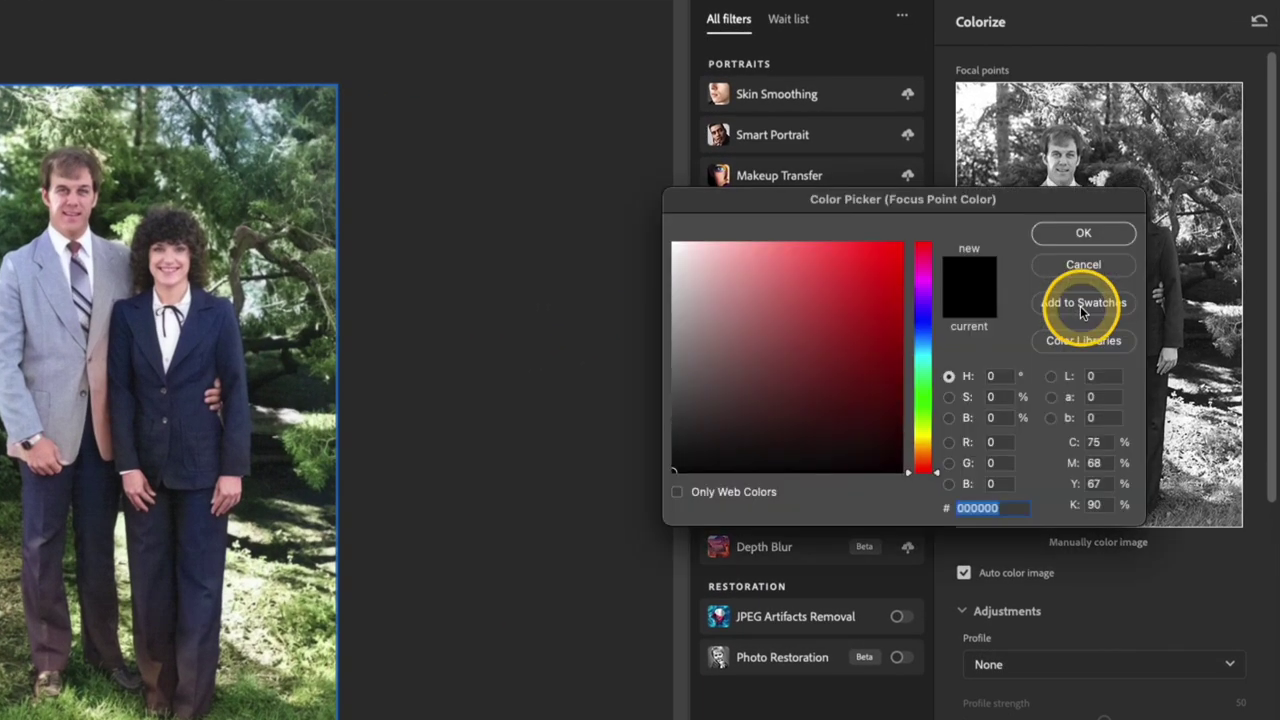
pyautogui.click(923, 346)
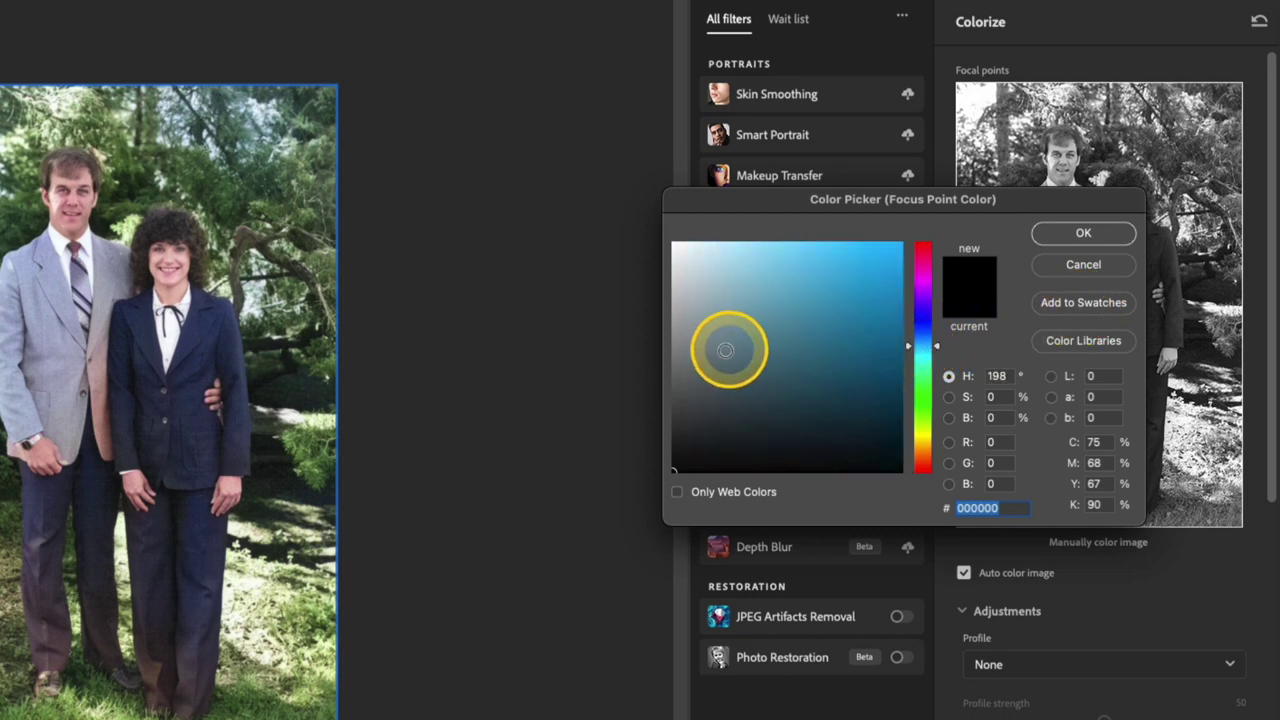
pyautogui.click(723, 360)
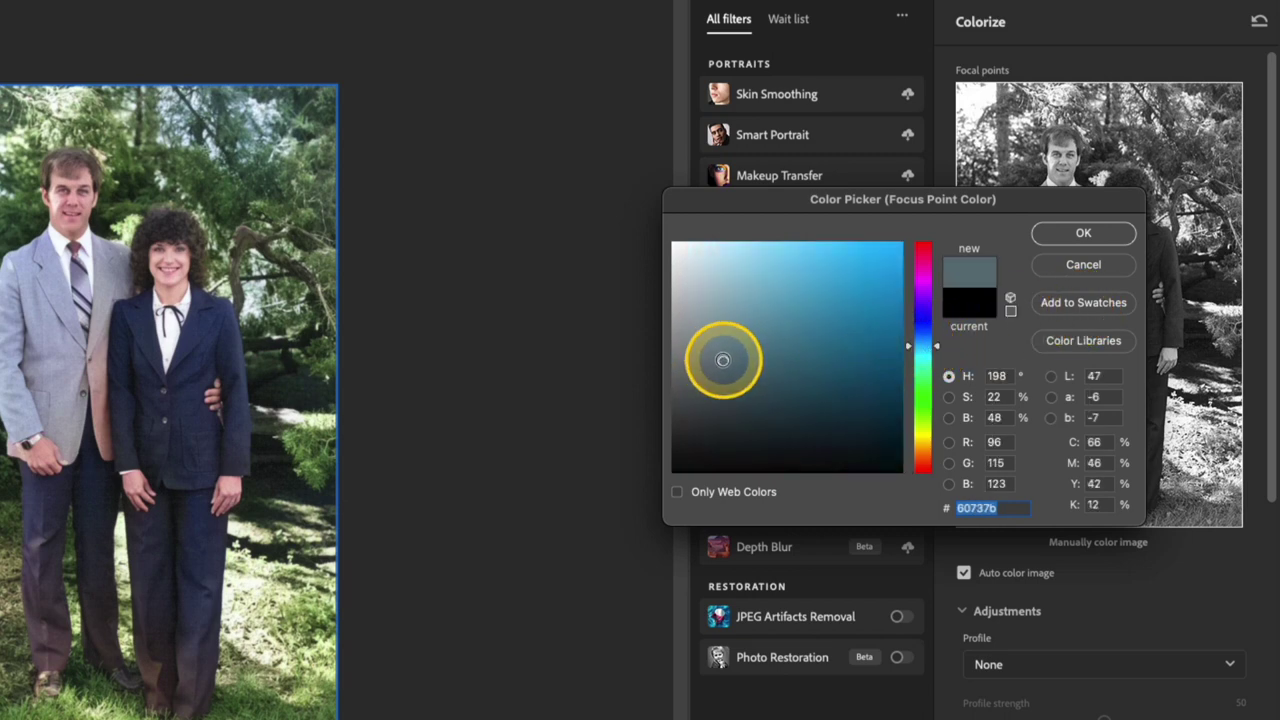
pyautogui.click(1083, 233)
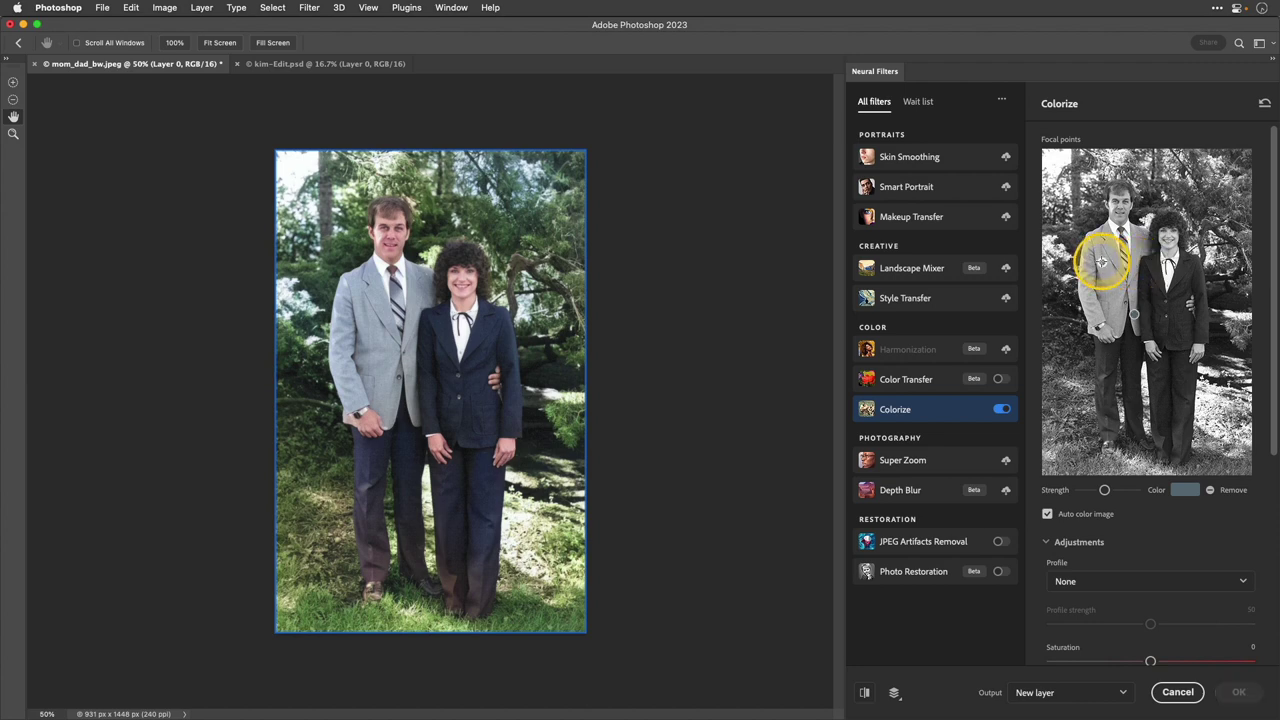
# - Add further focal points on the jacket, near the collar, and on the man's hand
pyautogui.click(1100, 262)
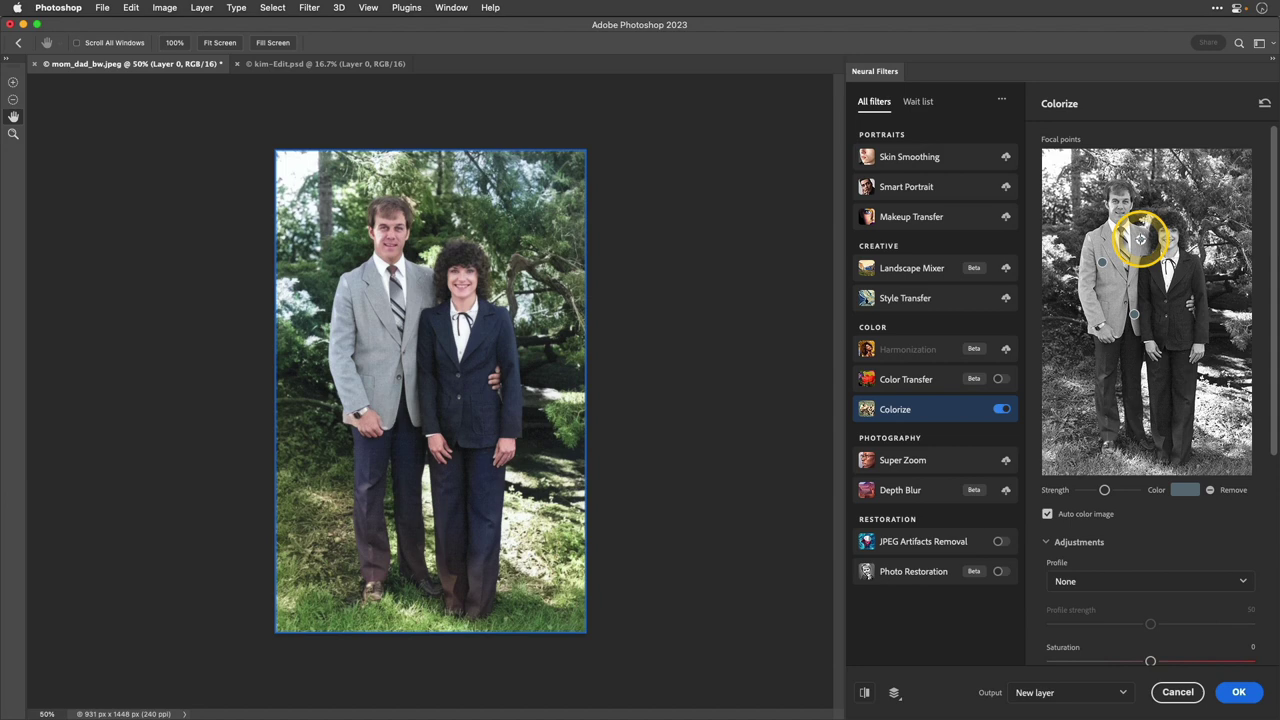
pyautogui.click(1140, 238)
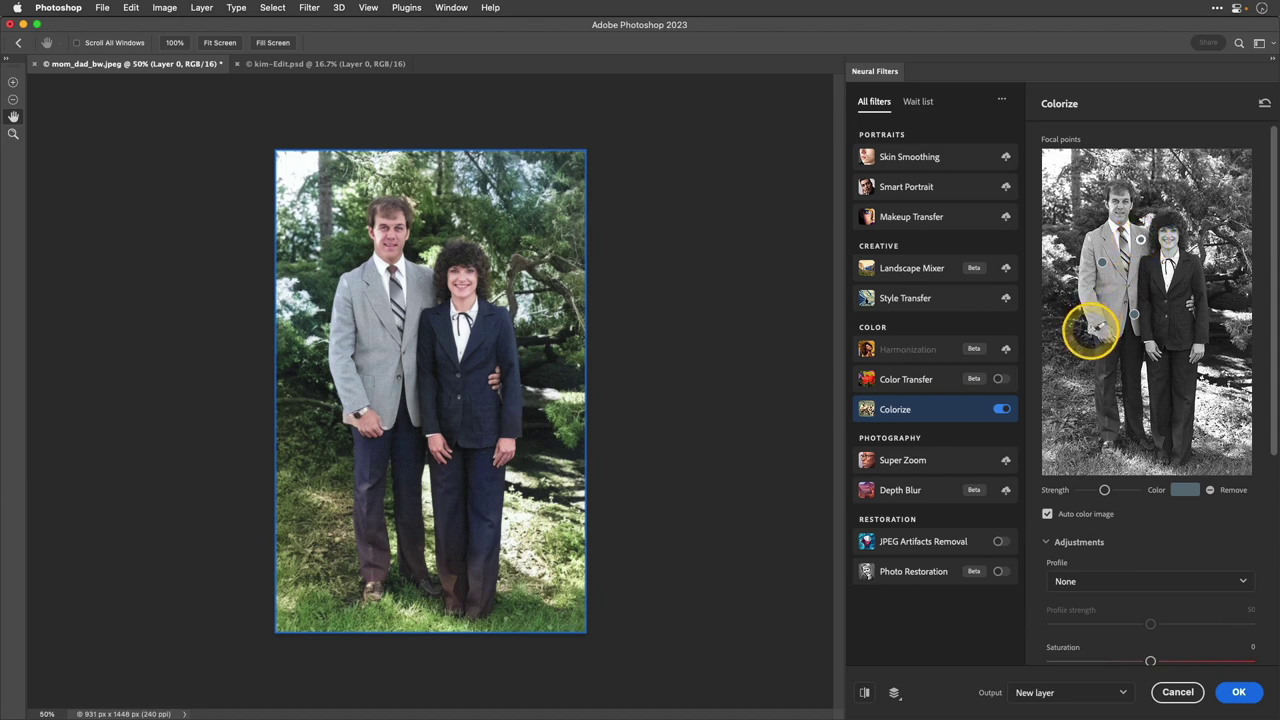
pyautogui.click(1092, 331)
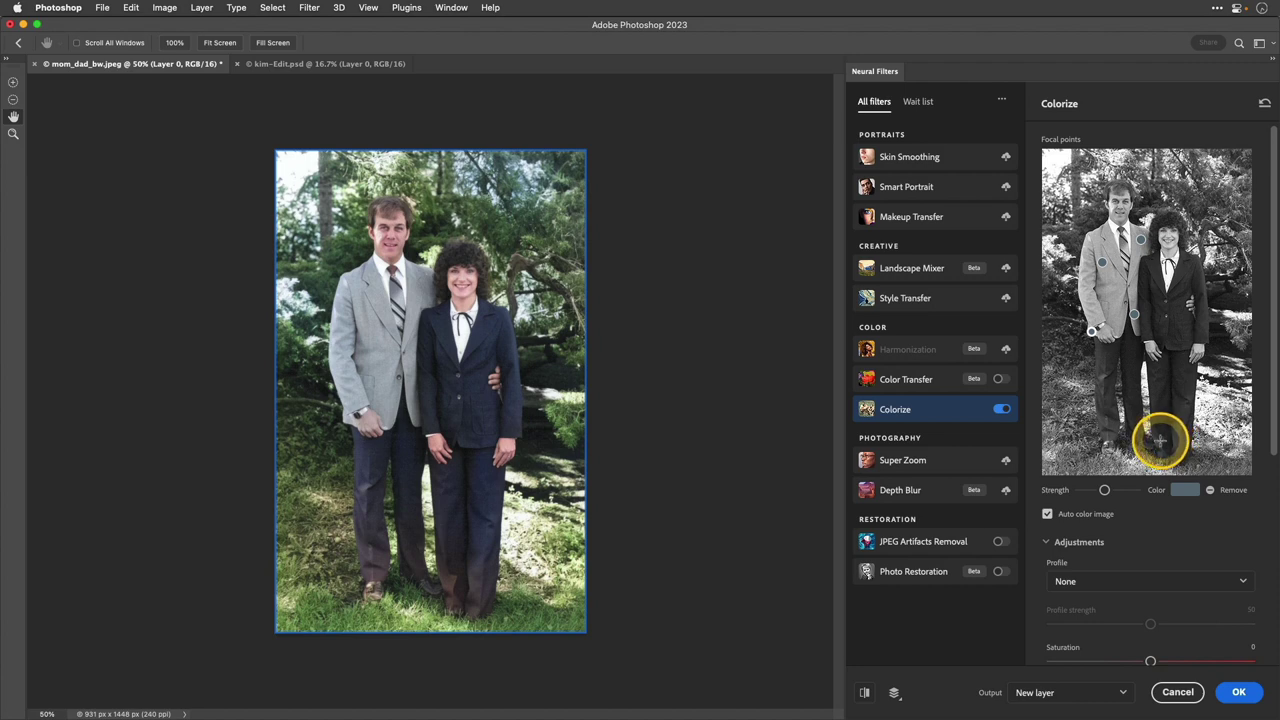
# - Add a dark charcoal 303639 focal point, plus points on the woman's and man's trousers
pyautogui.click(1160, 440)
pyautogui.click(1184, 489)
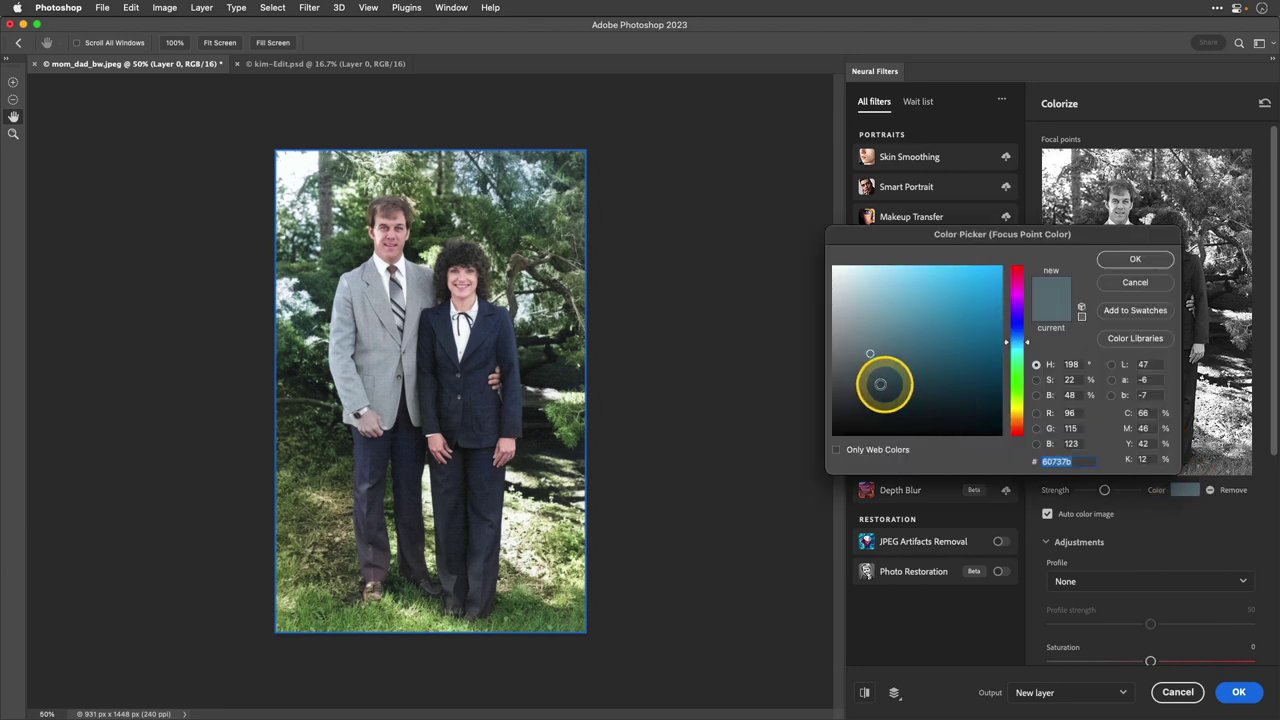
pyautogui.moveTo(871, 374); pyautogui.dragTo(858, 396)
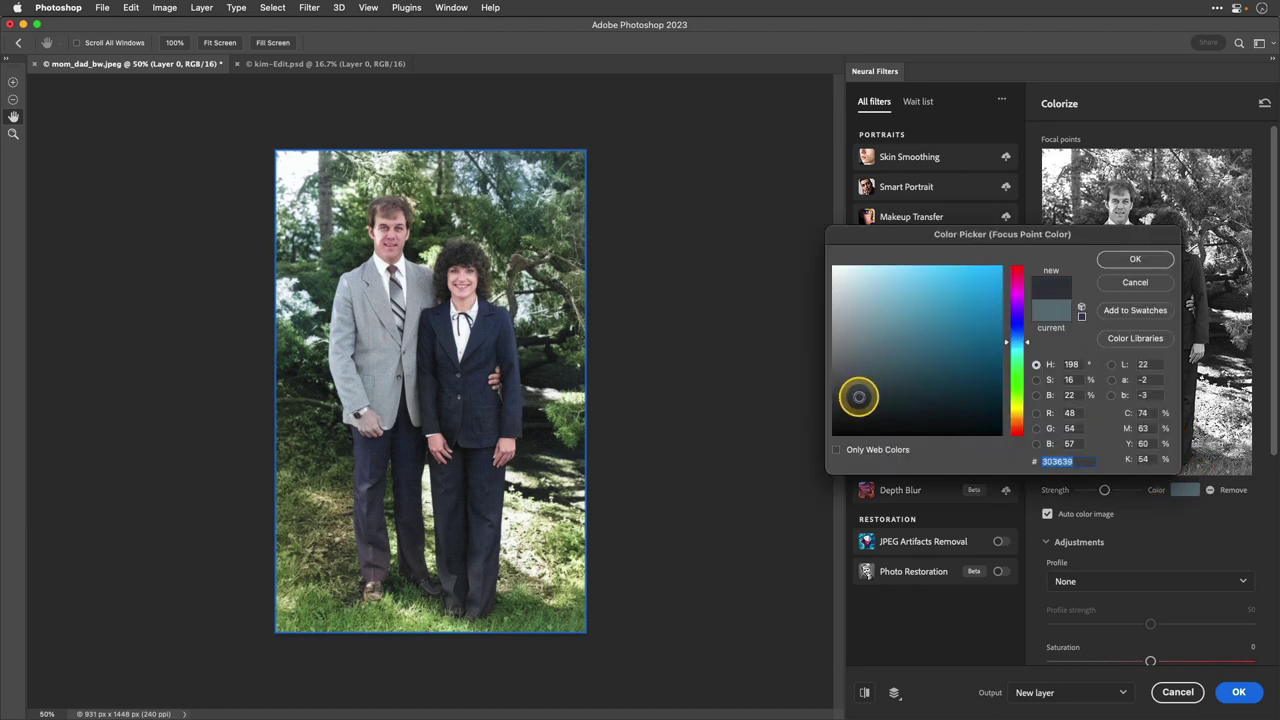
pyautogui.click(1150, 259)
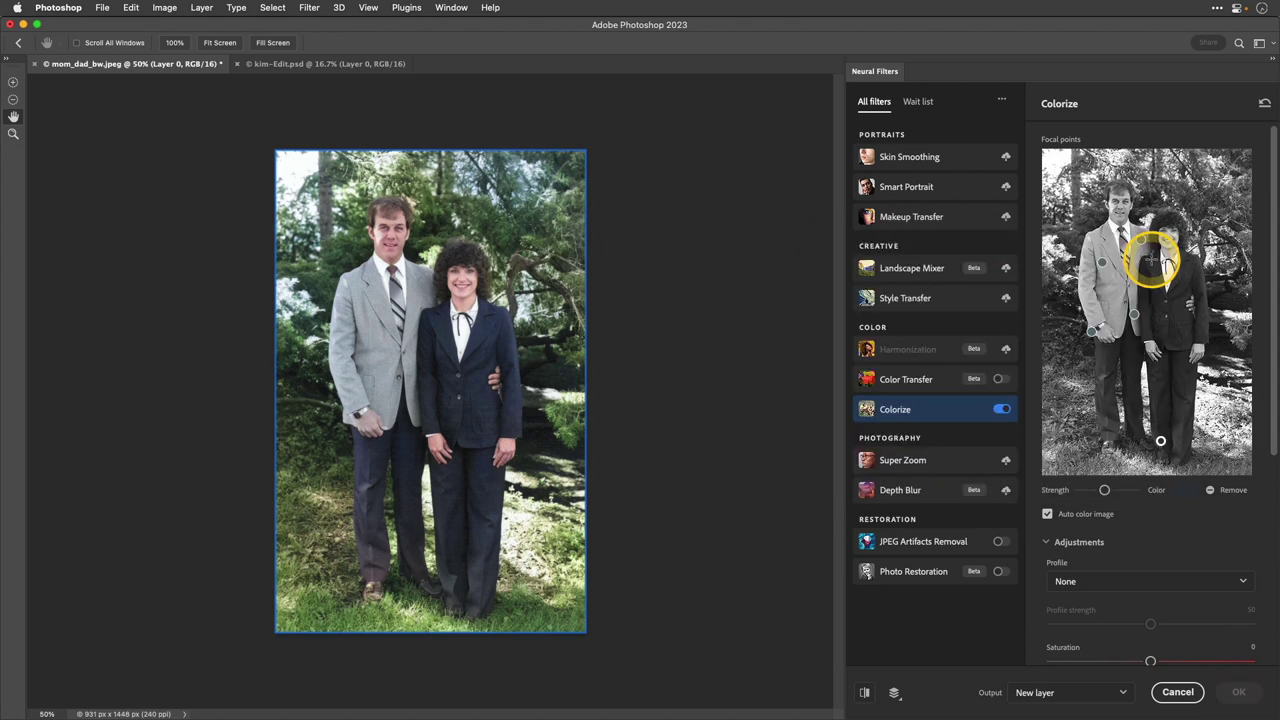
pyautogui.click(1187, 446)
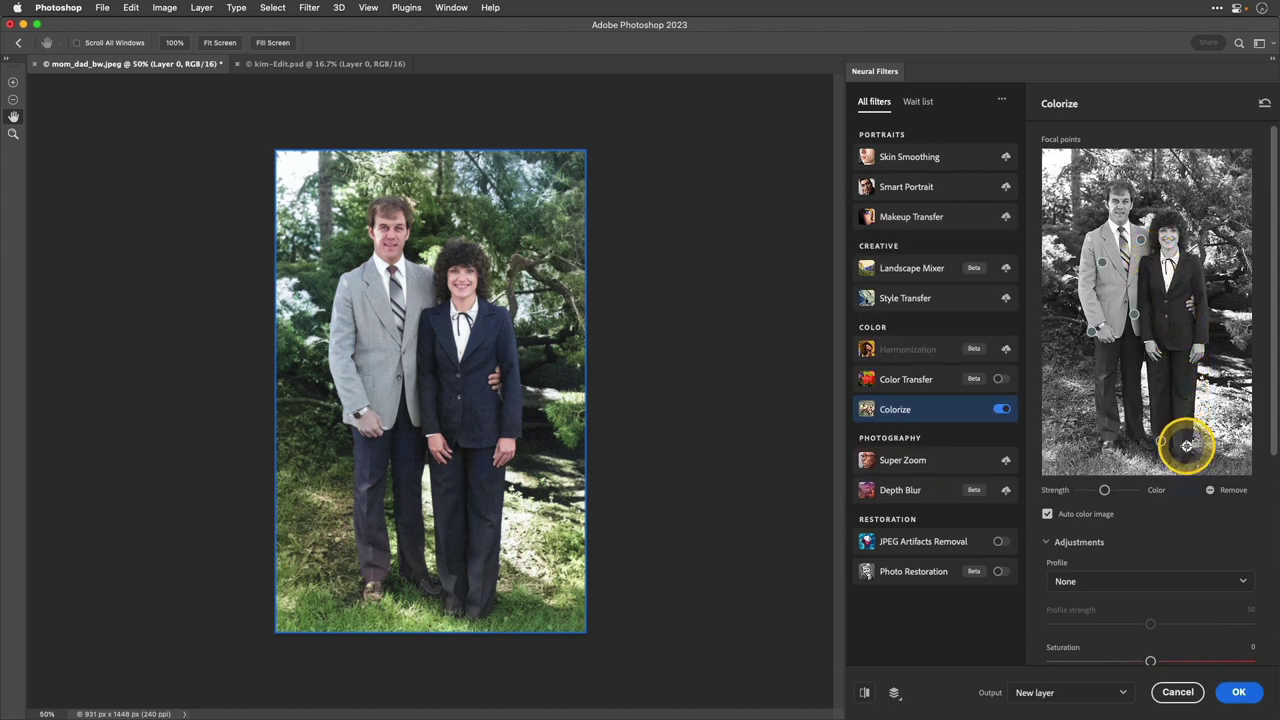
pyautogui.click(1113, 426)
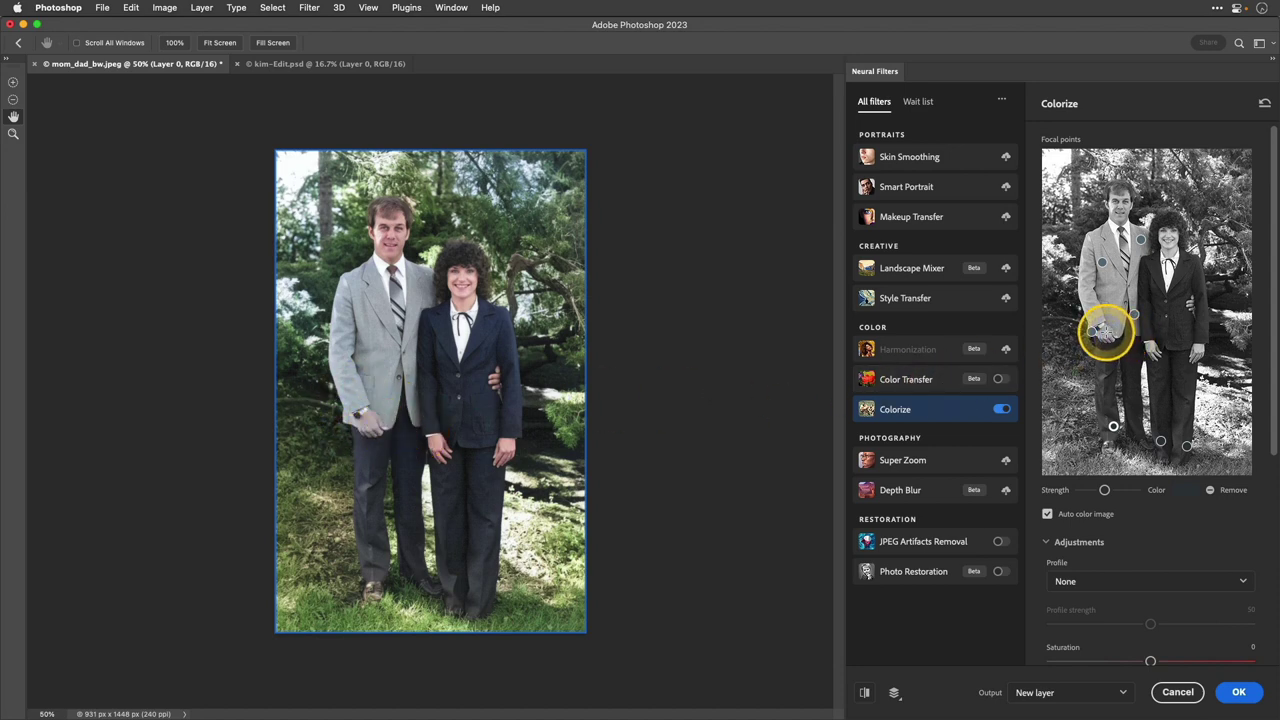
# - Recolour the hand focal point to tan a48d7b and increase its strength
pyautogui.click(1103, 331)
pyautogui.click(1185, 490)
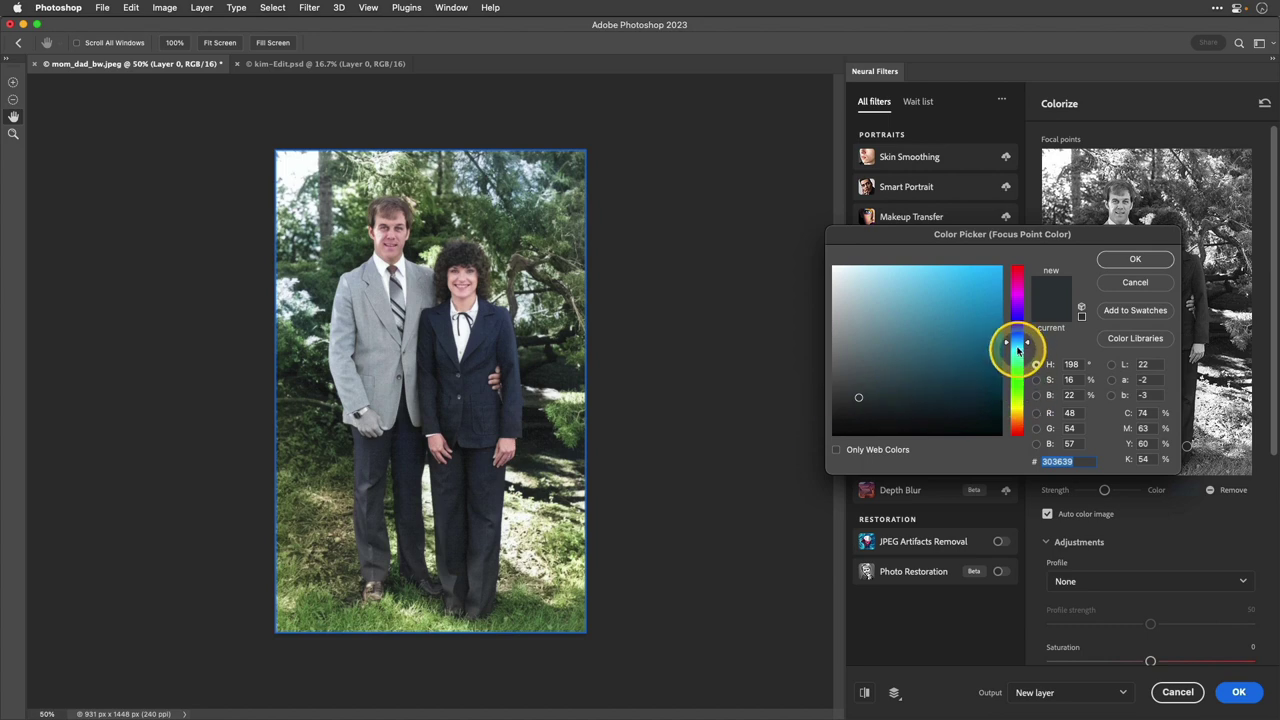
pyautogui.moveTo(1018, 348); pyautogui.dragTo(1020, 425)
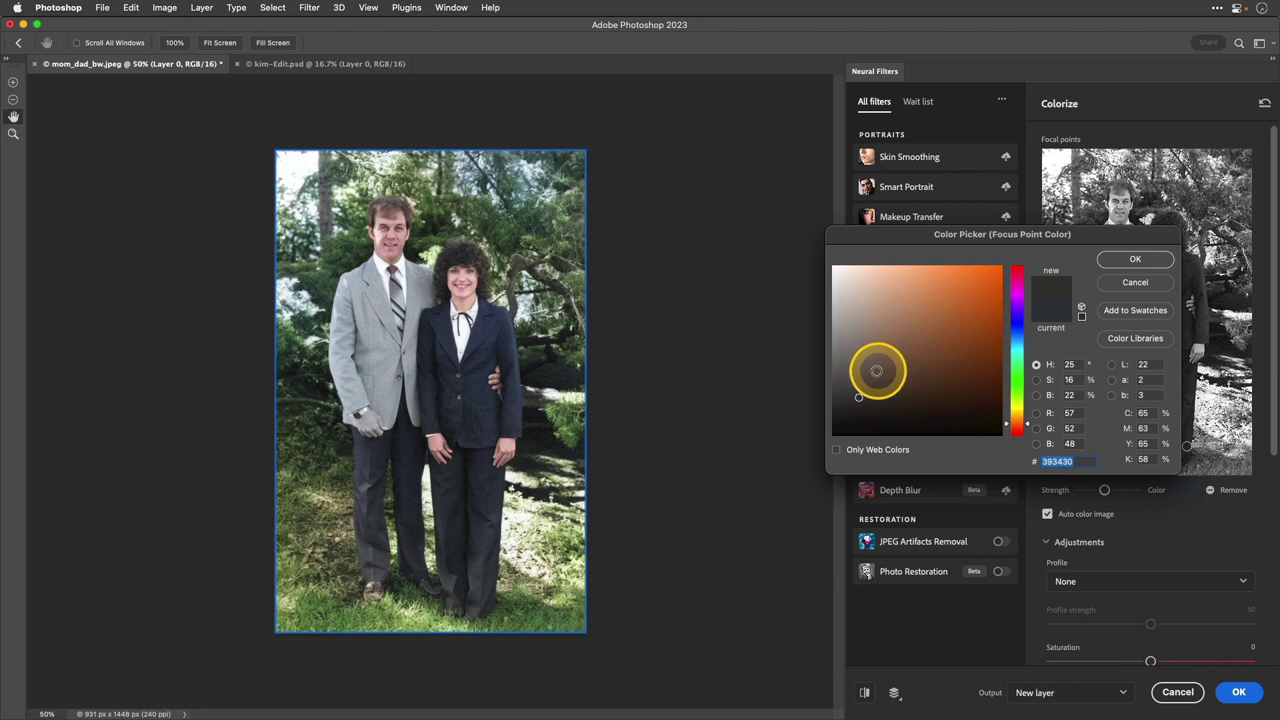
pyautogui.moveTo(874, 371)
pyautogui.mouseDown()
pyautogui.moveTo(857, 329)
pyautogui.moveTo(871, 314)
pyautogui.moveTo(873, 325)
pyautogui.mouseUp()
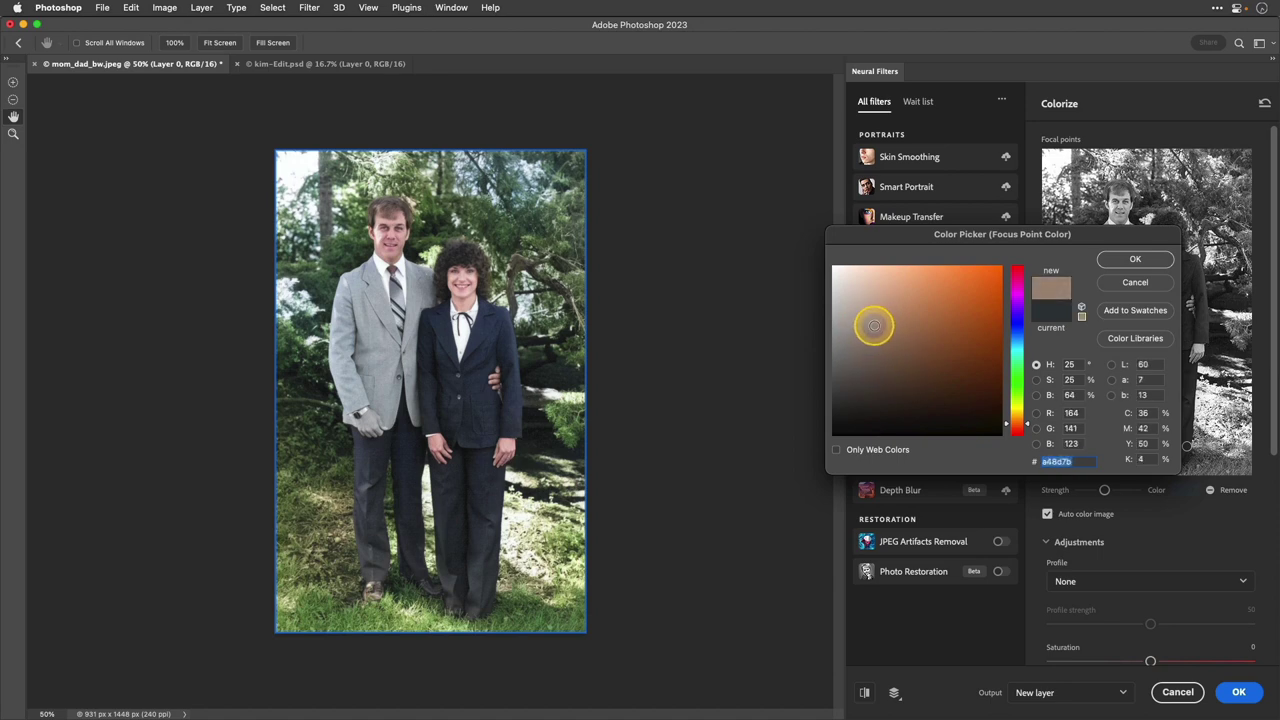
pyautogui.click(1130, 259)
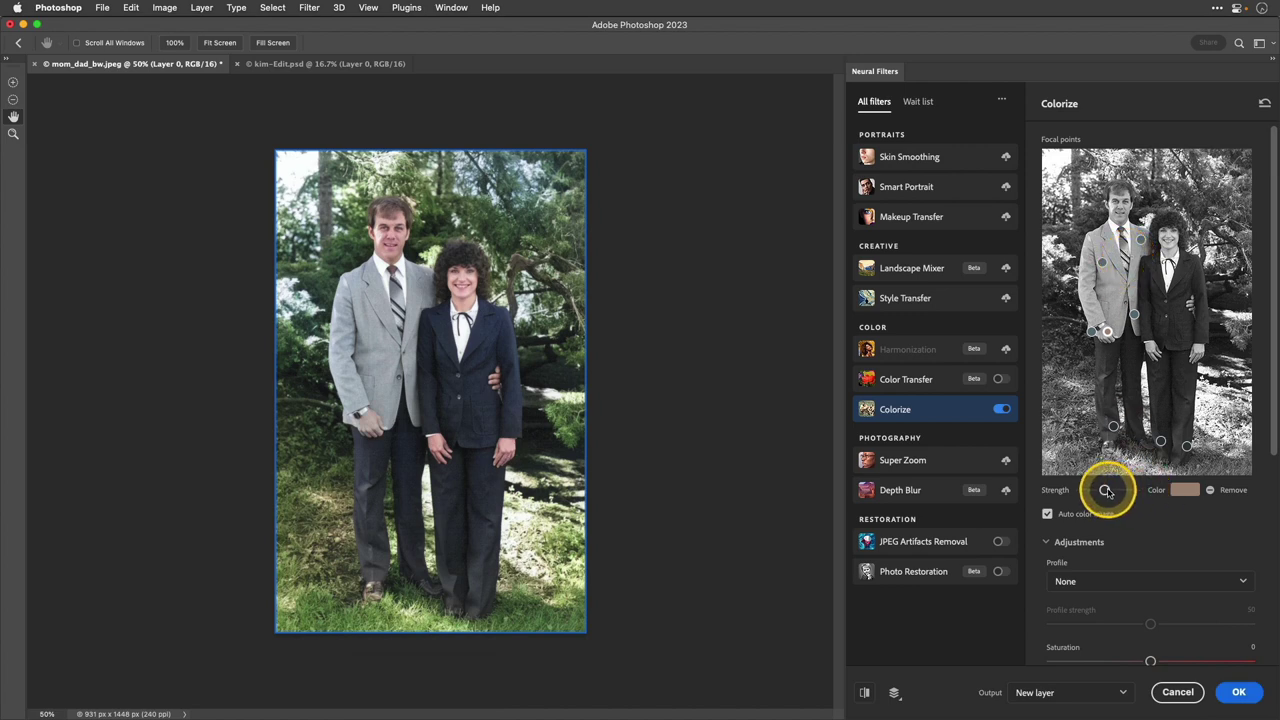
pyautogui.moveTo(1105, 490); pyautogui.dragTo(1126, 492)
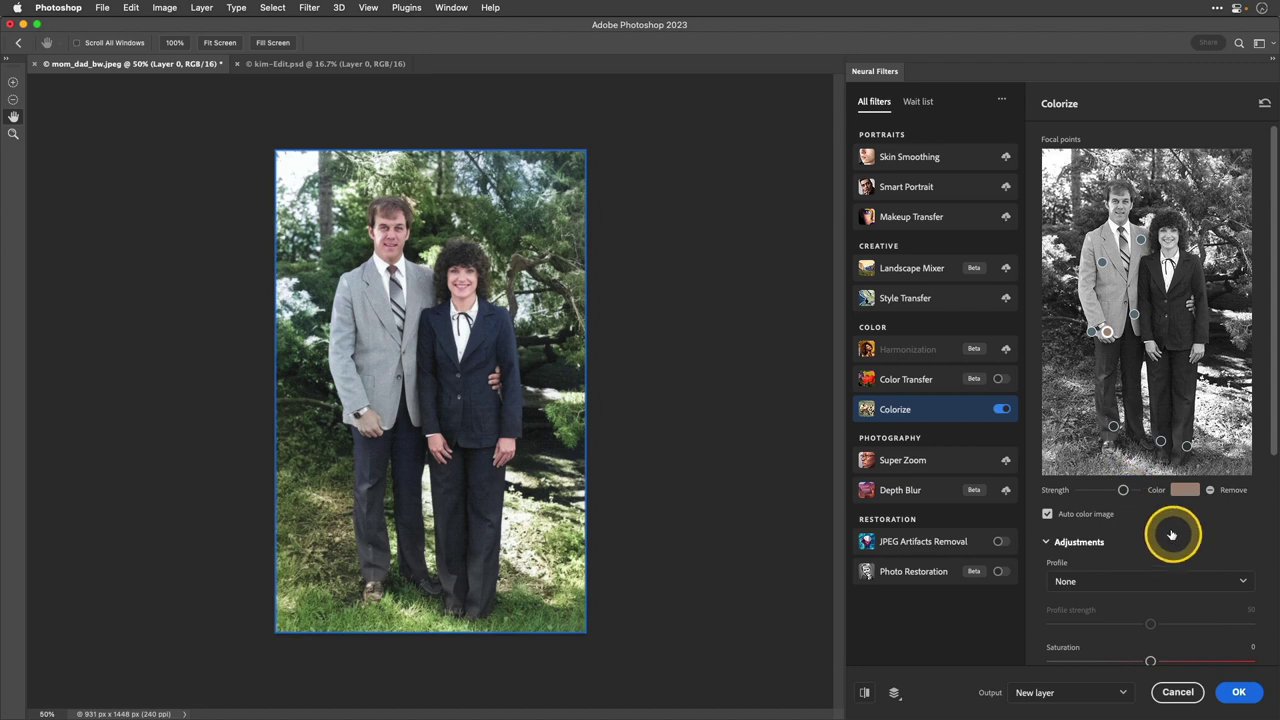
# - Drag the Colorize Adjustments Saturation slider to +14
pyautogui.scroll(-5, 1160, 515)
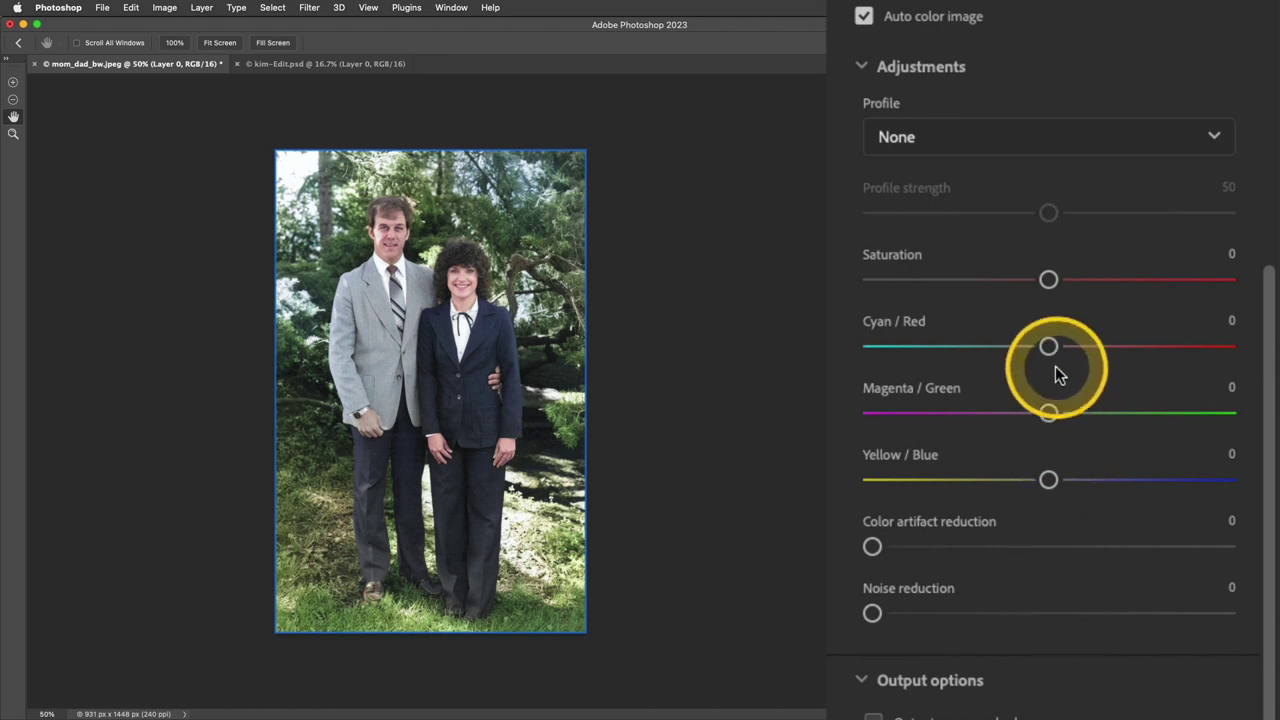
pyautogui.moveTo(1050, 285); pyautogui.dragTo(1100, 287)
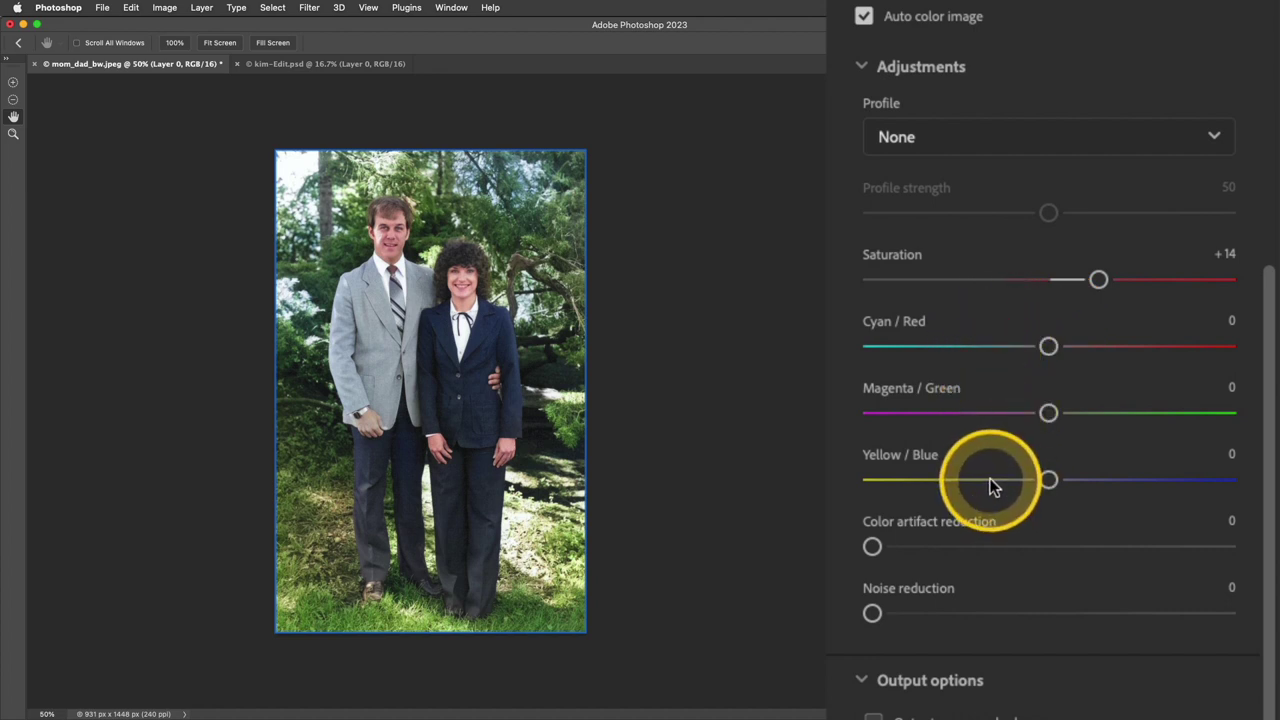
pyautogui.scroll(-1, 993, 487)
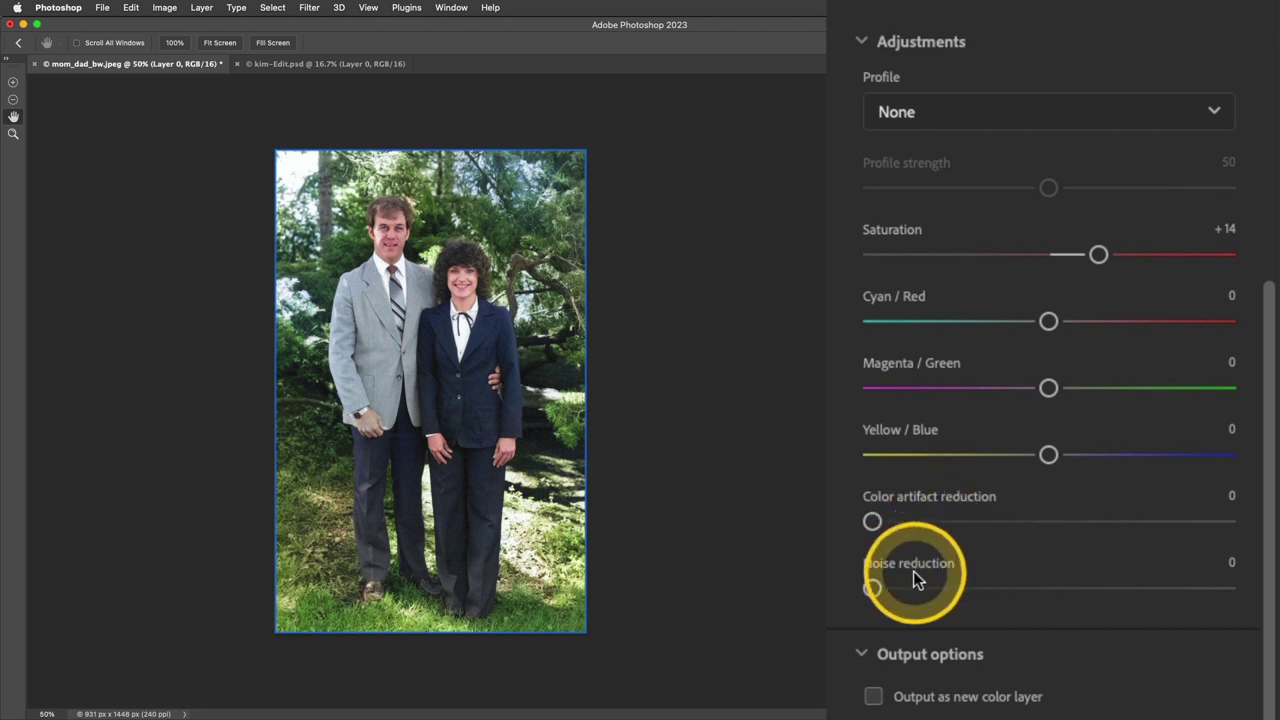
# - Preview the Retro high contrast and Retro bright Colorize profiles, then return the profile to None
pyautogui.click(1033, 117)
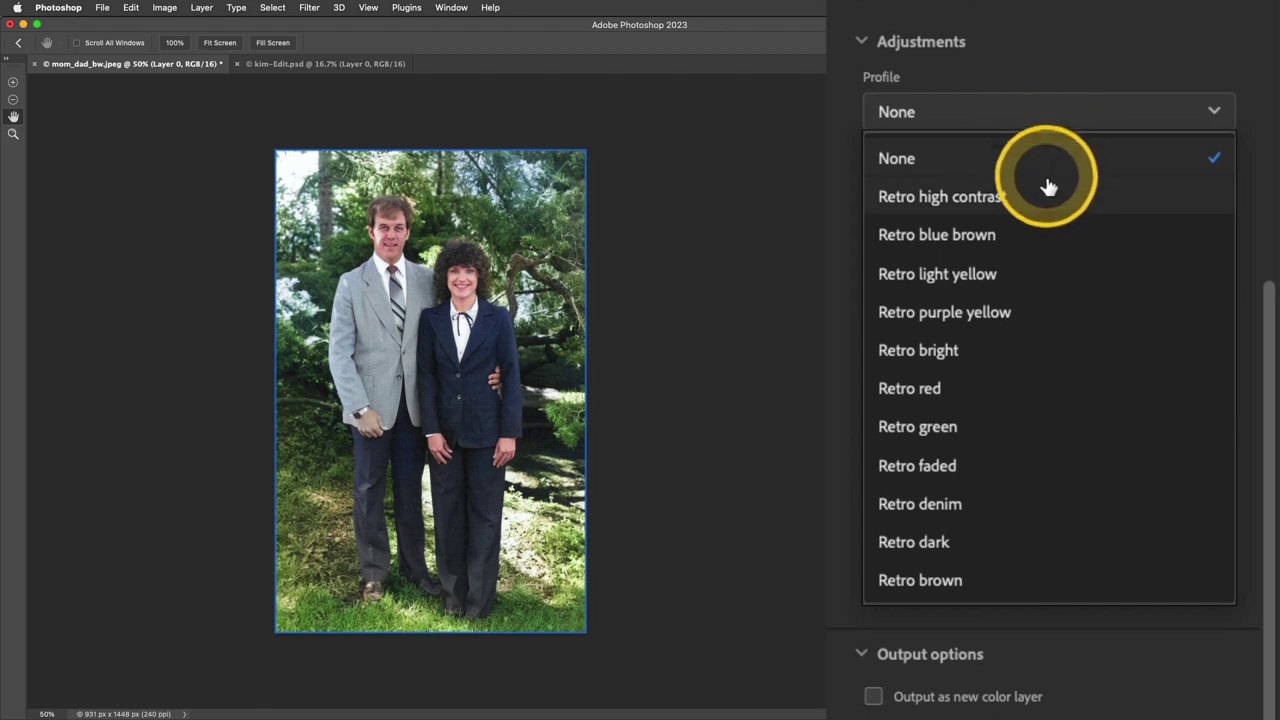
pyautogui.click(1050, 214)
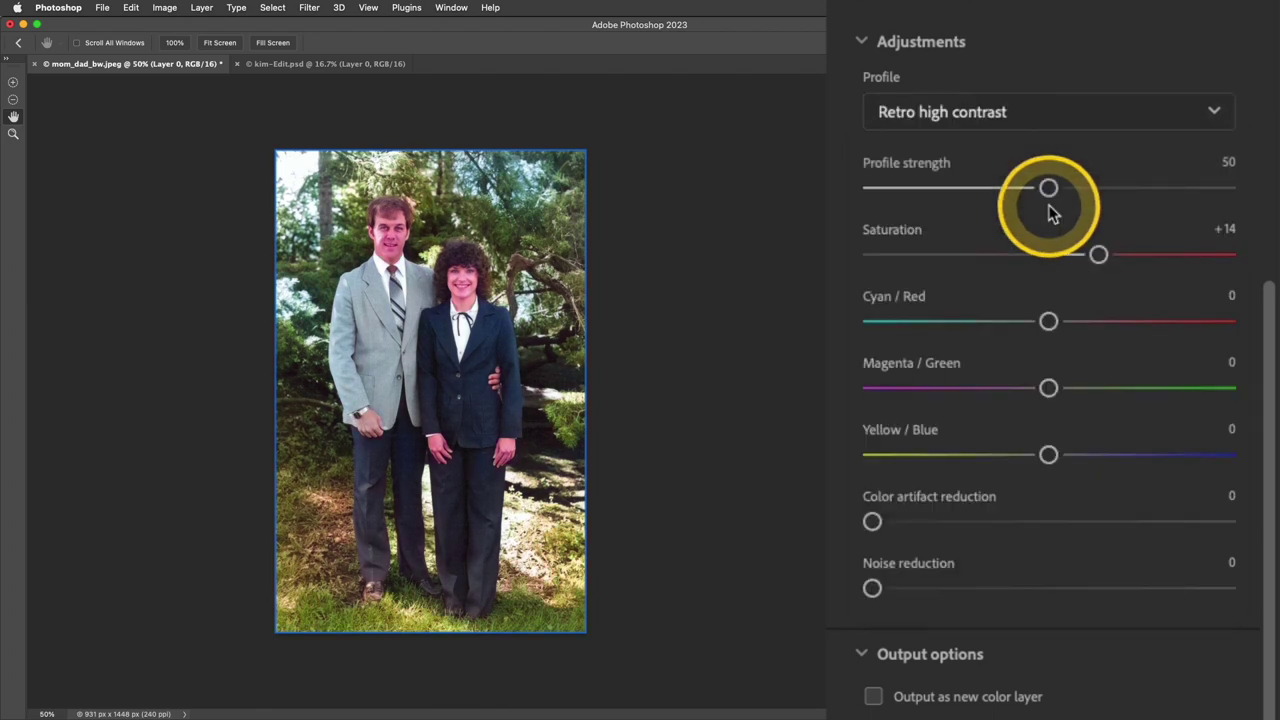
pyautogui.click(1020, 118)
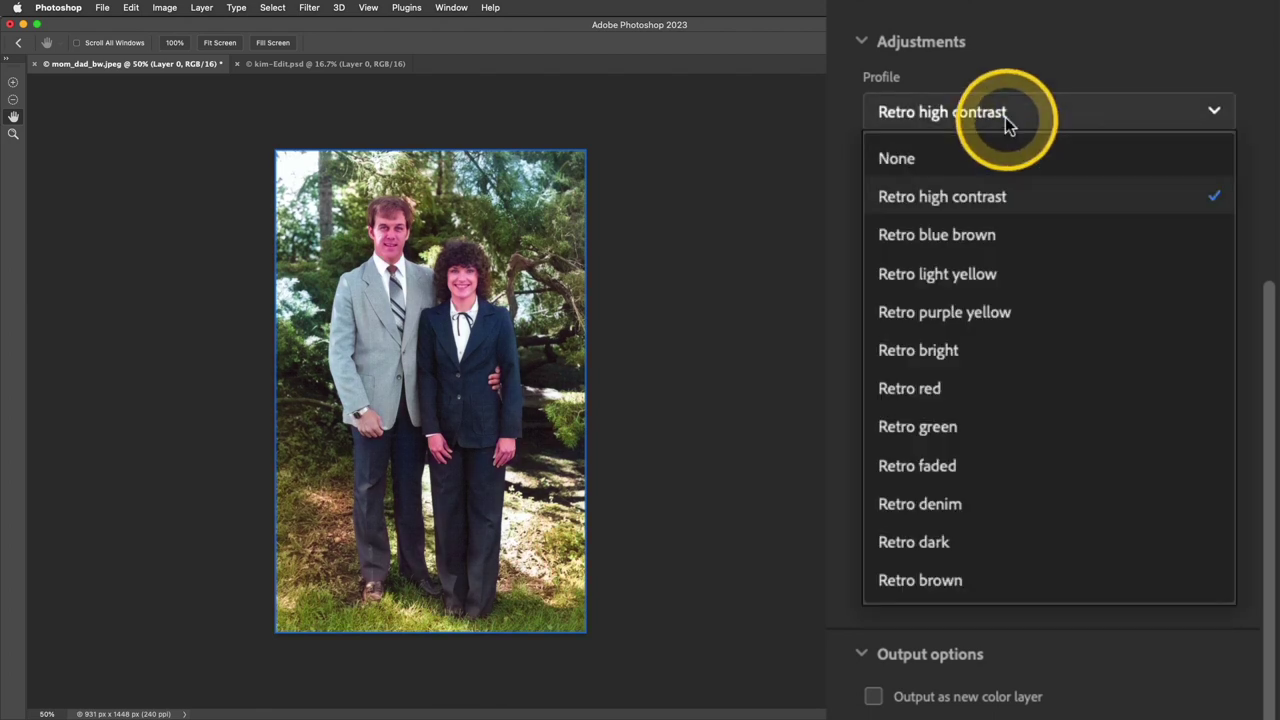
pyautogui.click(1017, 352)
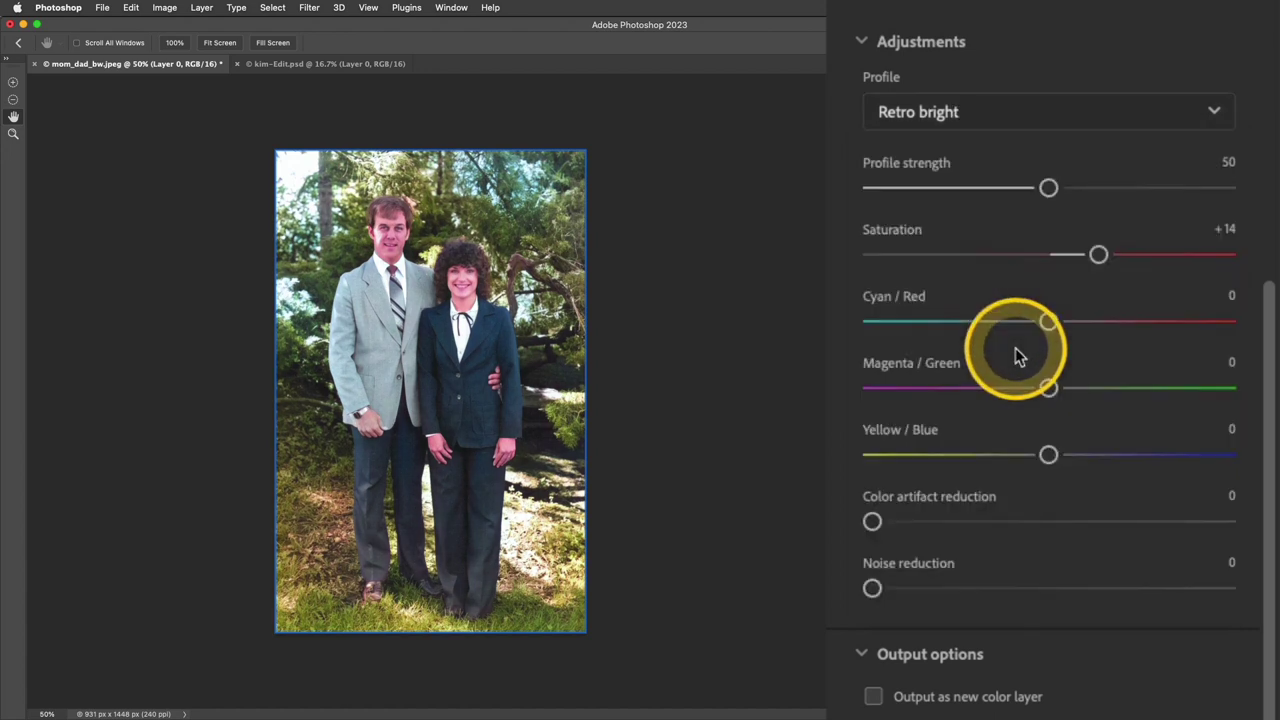
pyautogui.click(1010, 112)
pyautogui.click(1074, 235)
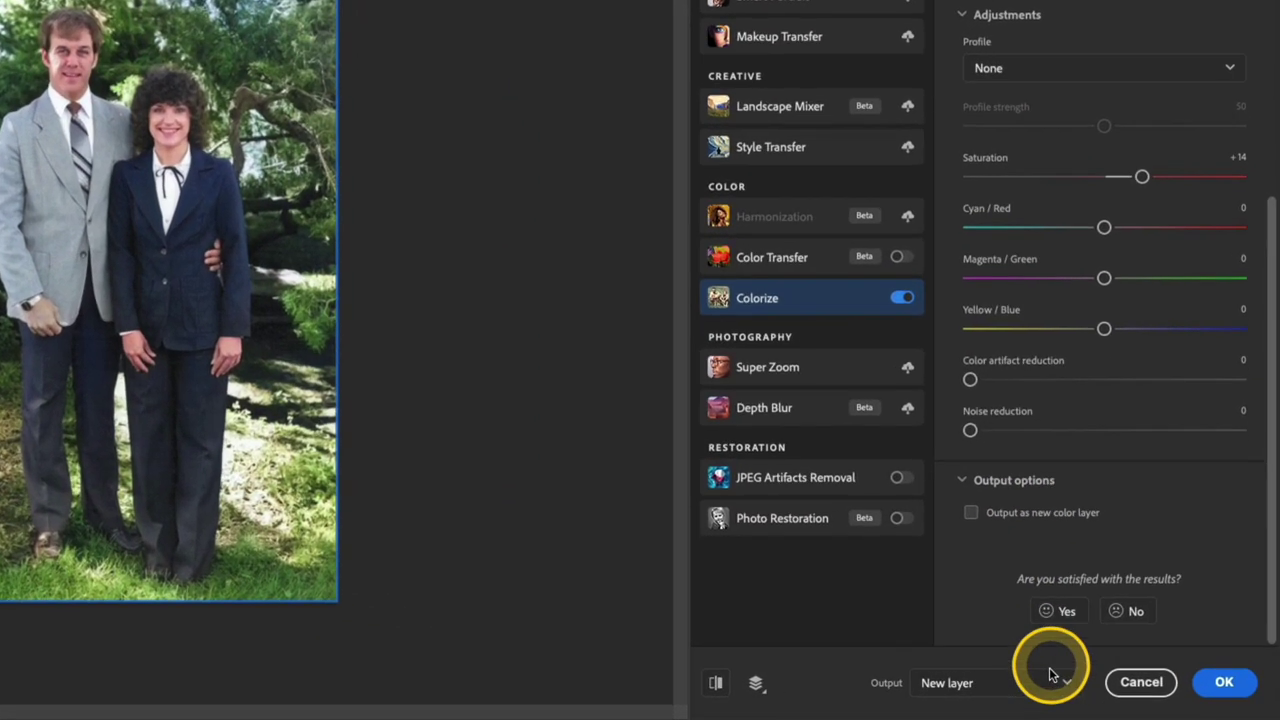
# - Set Output to Smart filter and apply Colorize to Layer 0
pyautogui.click(1108, 693)
pyautogui.click(975, 673)
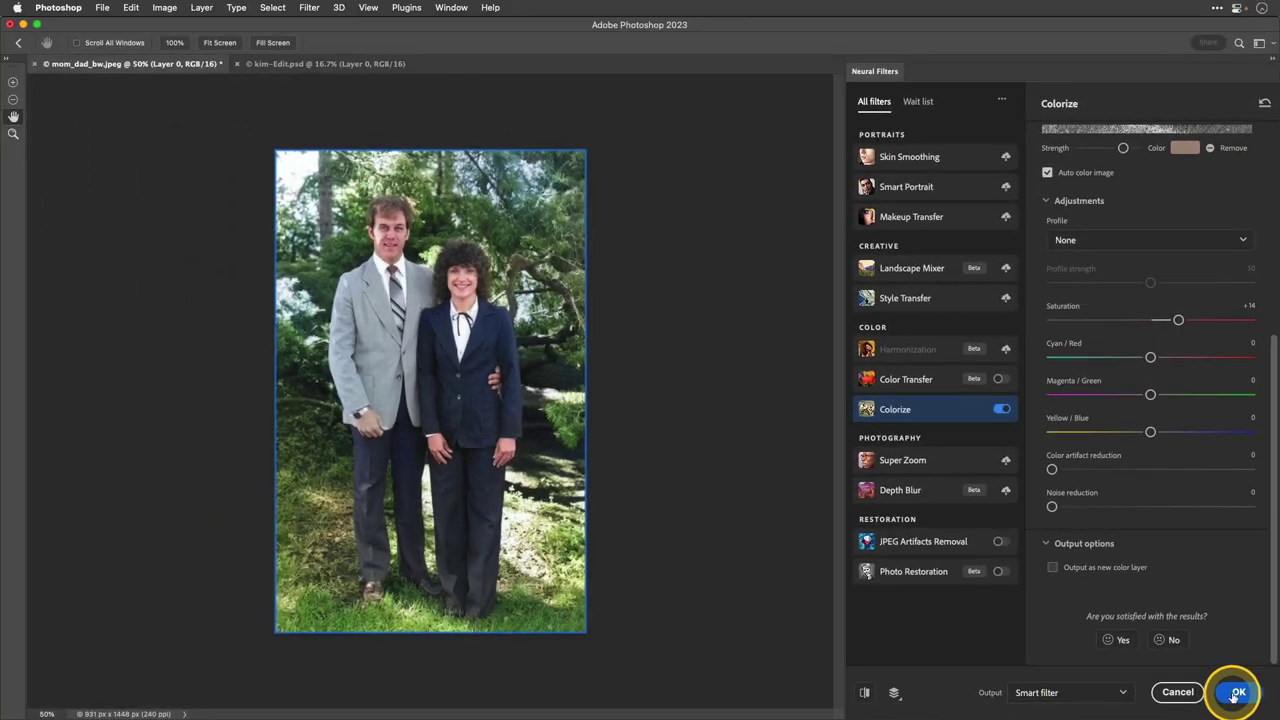
pyautogui.click(1238, 693)
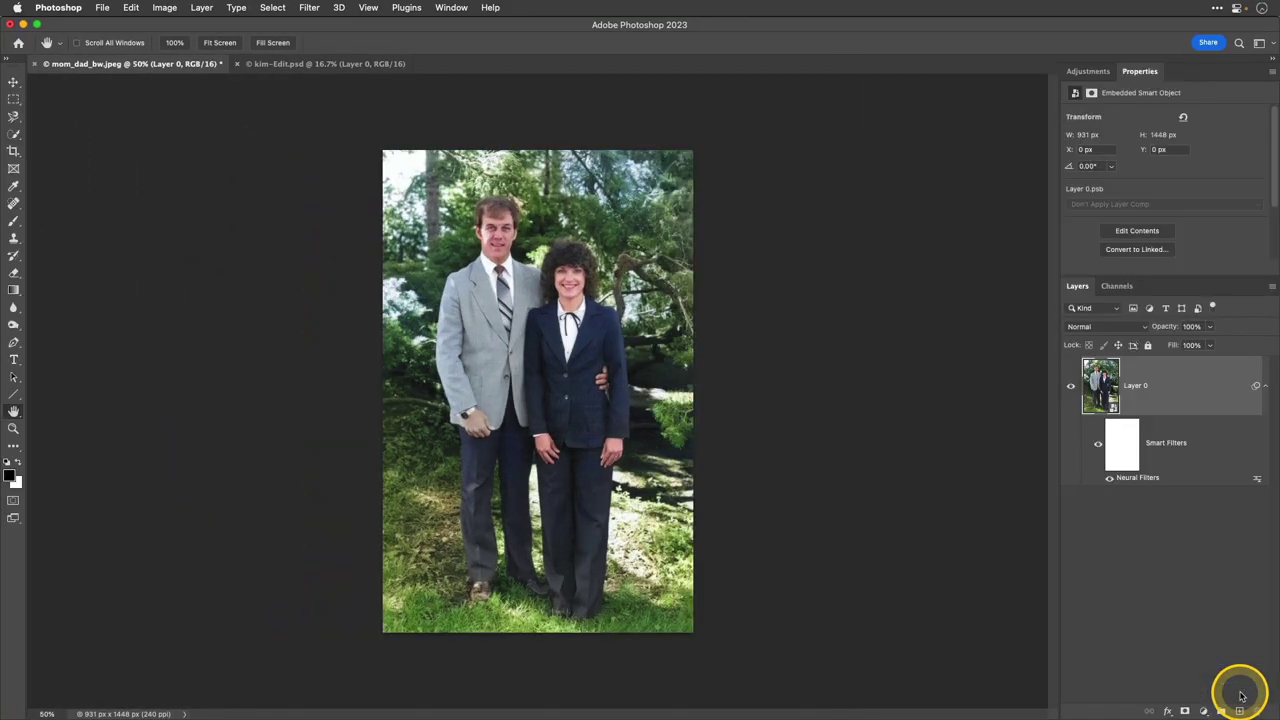